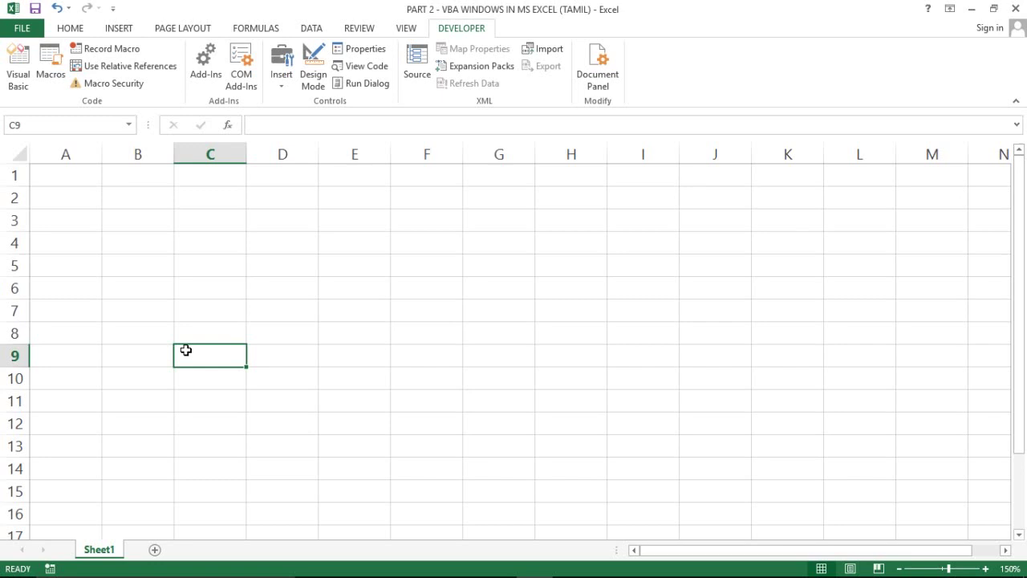
# - Select cells F5, C6 and E10, then open the VBA editor from the Developer tab
pyautogui.click(416, 265)
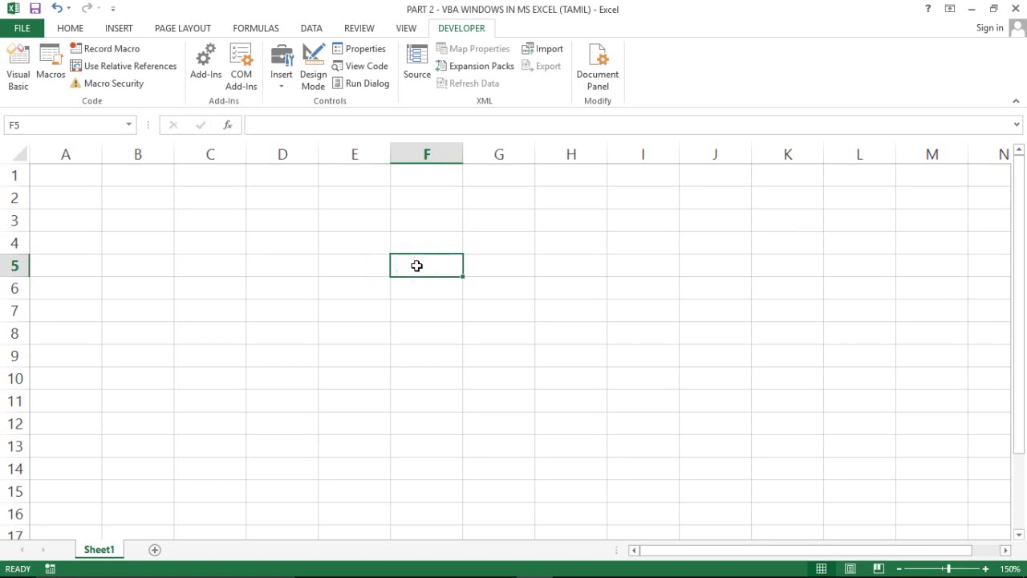
pyautogui.click(202, 285)
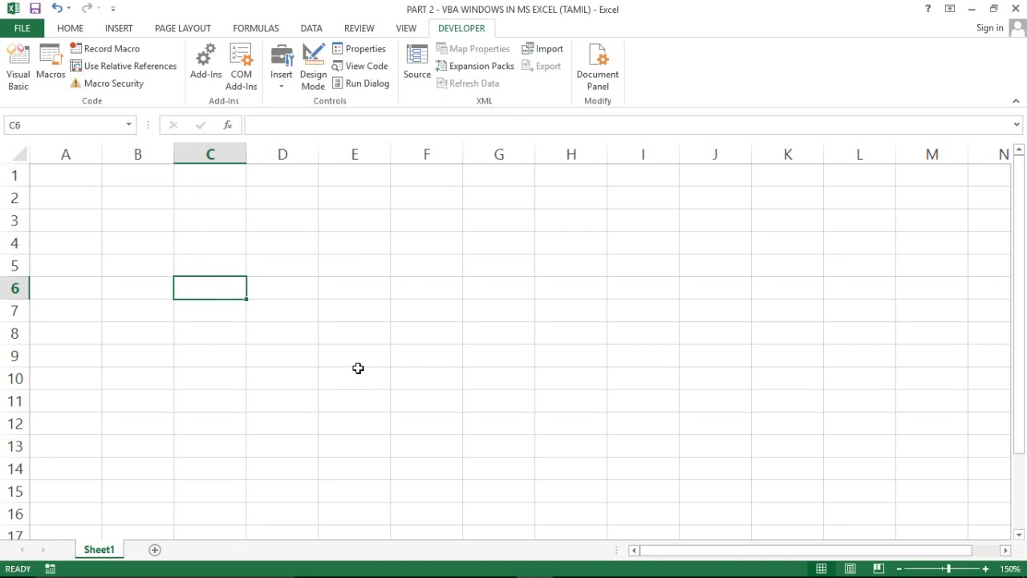
pyautogui.click(341, 378)
pyautogui.click(472, 32)
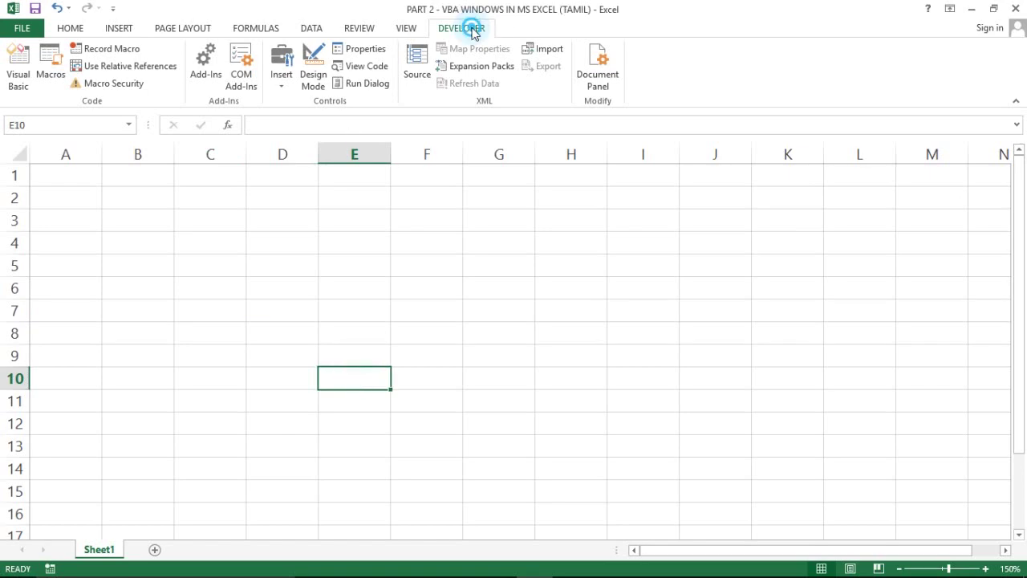
pyautogui.click(14, 85)
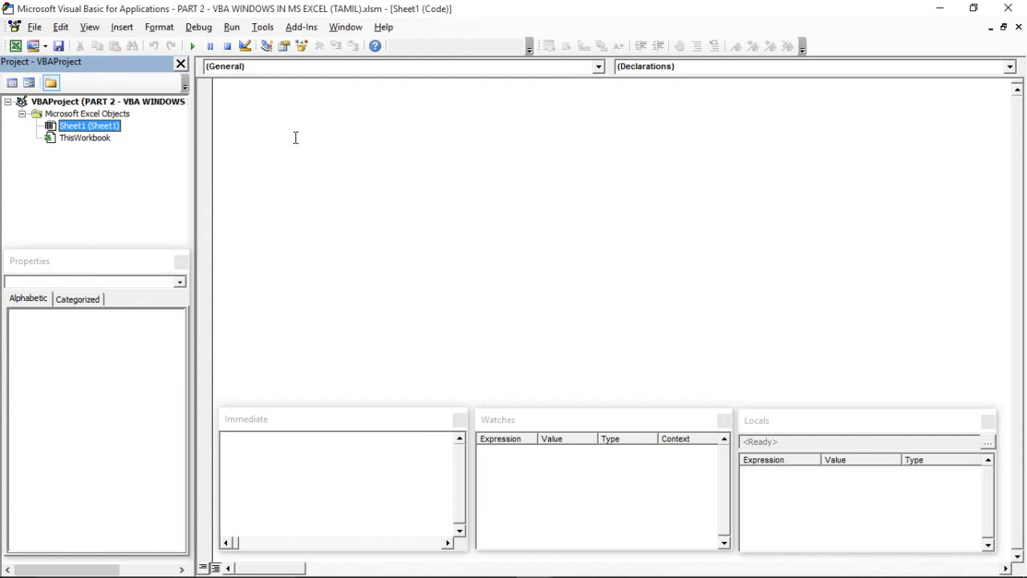
# - Widen the Project Explorer and inspect the properties of VBAProject and Sheet1
pyautogui.click(153, 199)
pyautogui.click(355, 180)
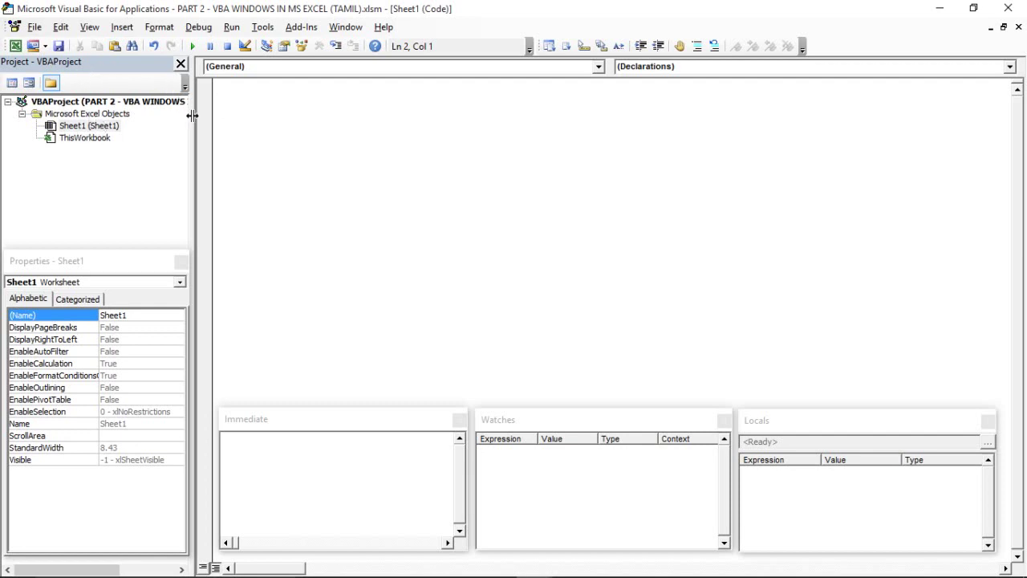
pyautogui.moveTo(192, 116); pyautogui.dragTo(216, 114)
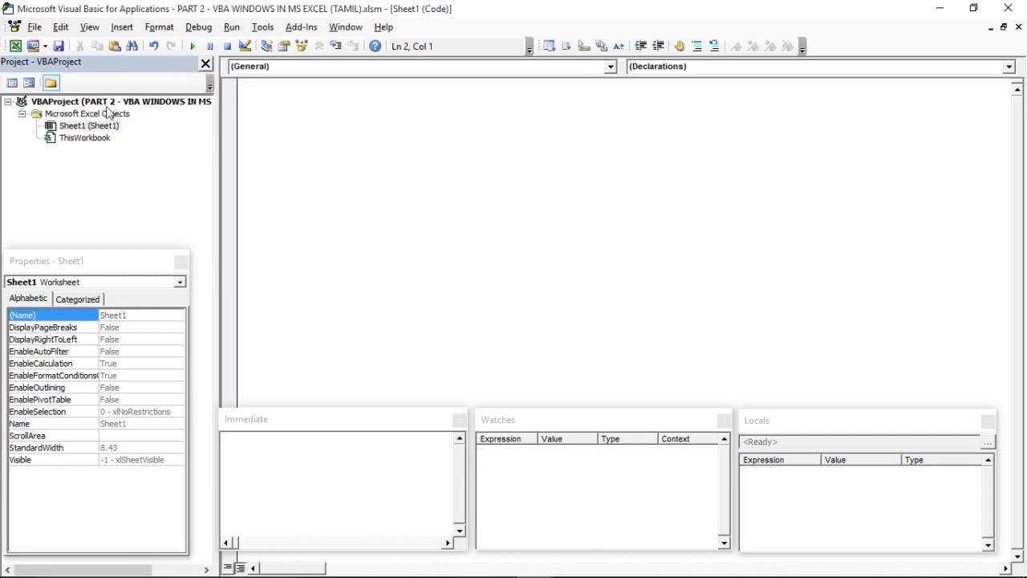
pyautogui.click(113, 103)
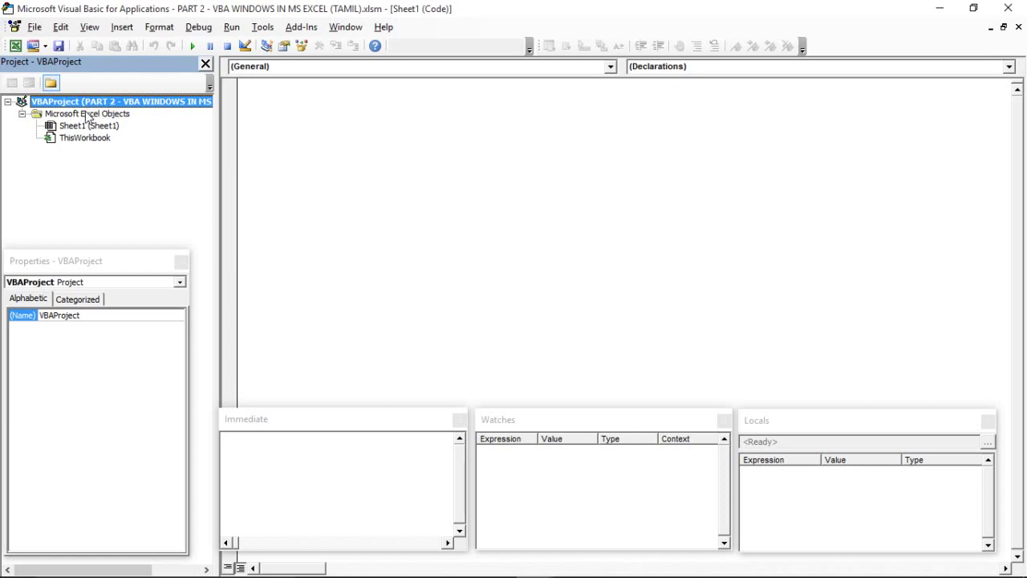
pyautogui.click(88, 115)
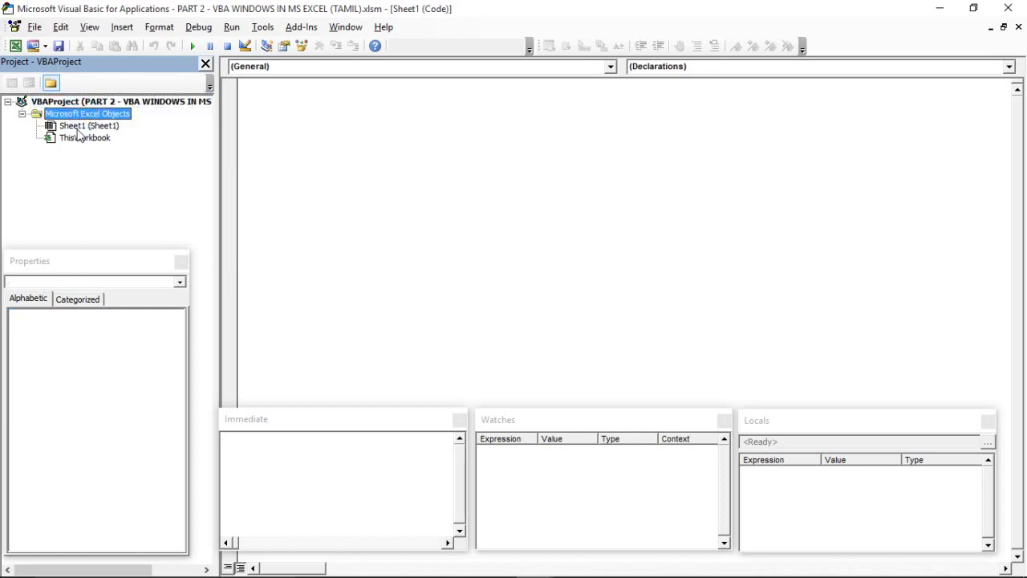
pyautogui.click(77, 129)
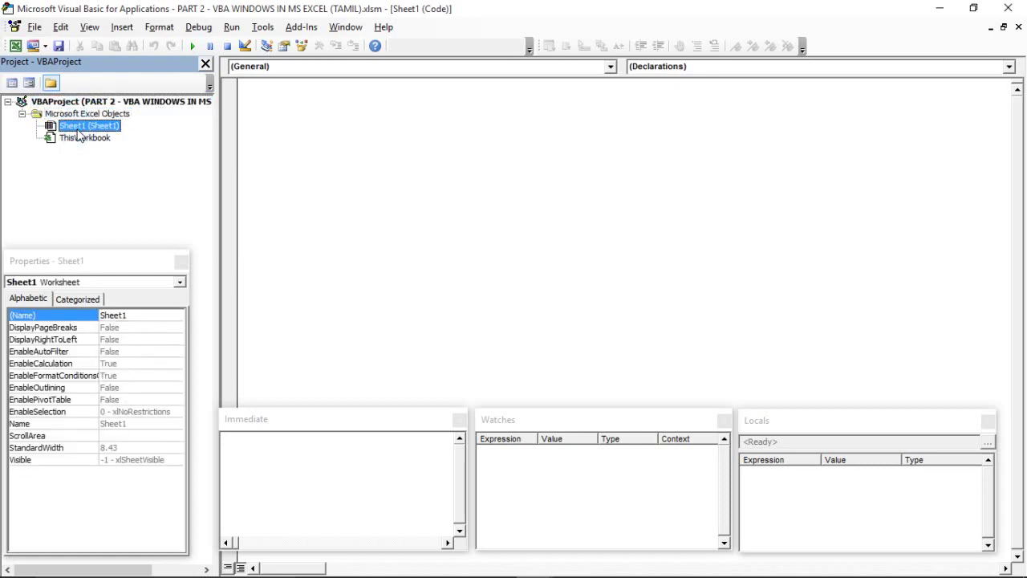
# - Return to the workbook briefly, then view ThisWorkbook's properties in the VBA editor
pyautogui.hotkey('alt', 'F11')
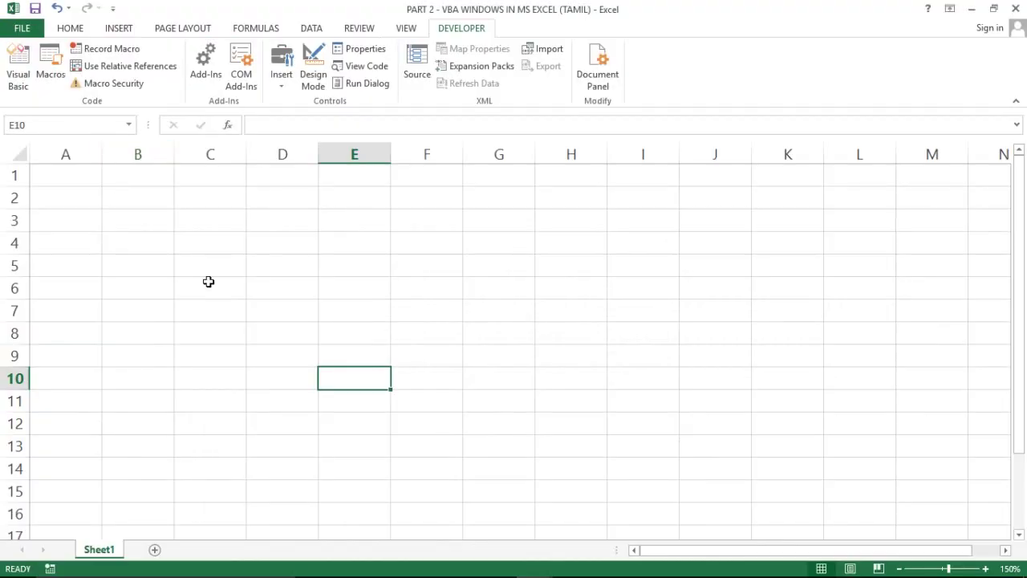
pyautogui.click(209, 281)
pyautogui.click(108, 549)
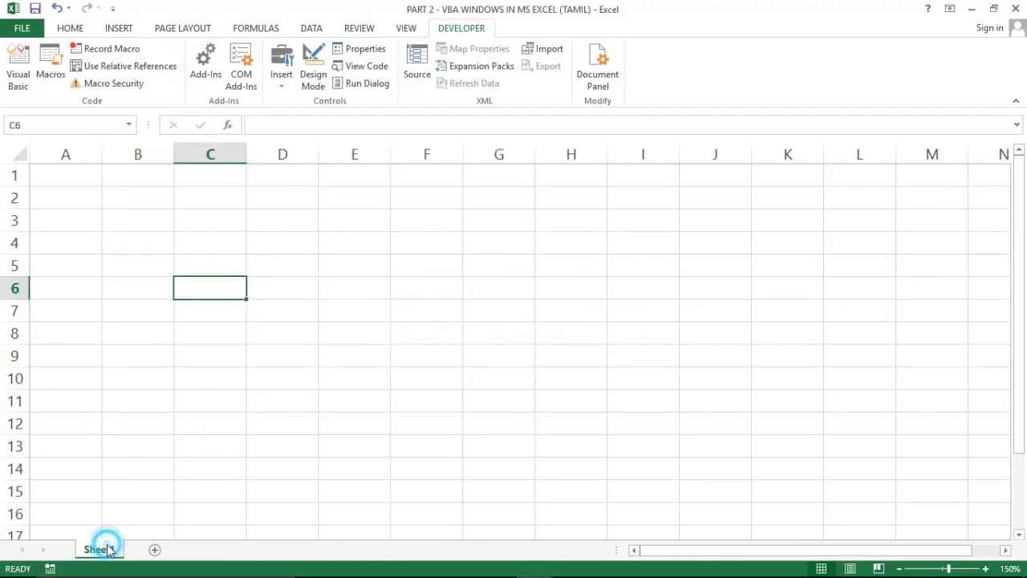
pyautogui.hotkey('alt', 'F11')
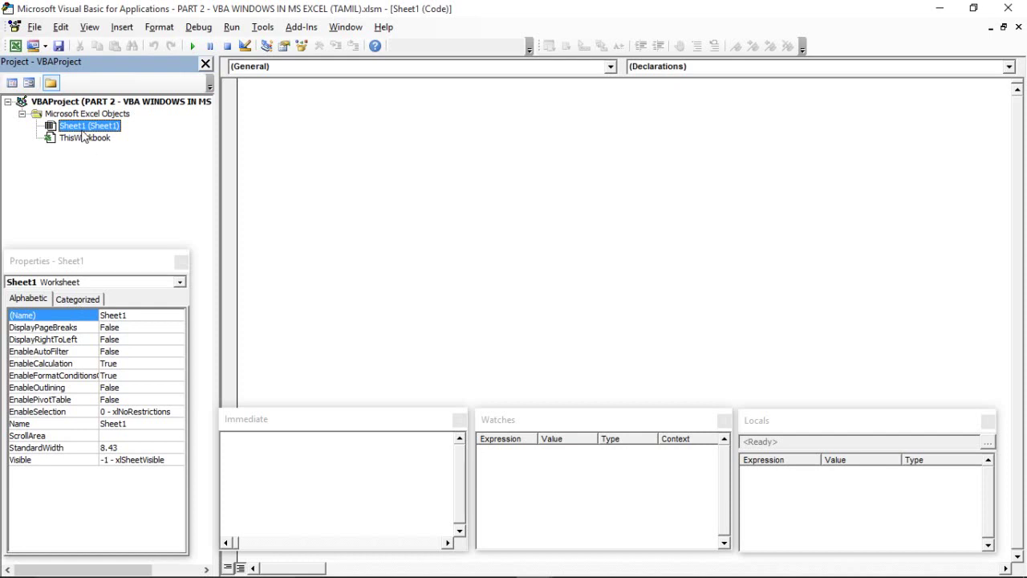
pyautogui.click(75, 133)
pyautogui.click(75, 138)
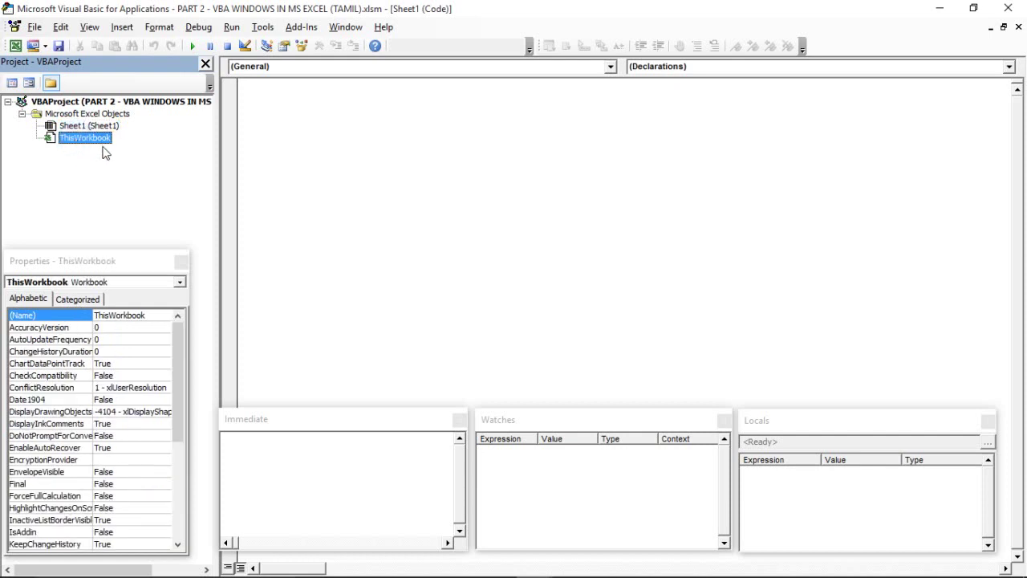
# - Add Sheet2 and Sheet3 in Excel, checking the VBA project after each
pyautogui.hotkey('alt', 'Tab')
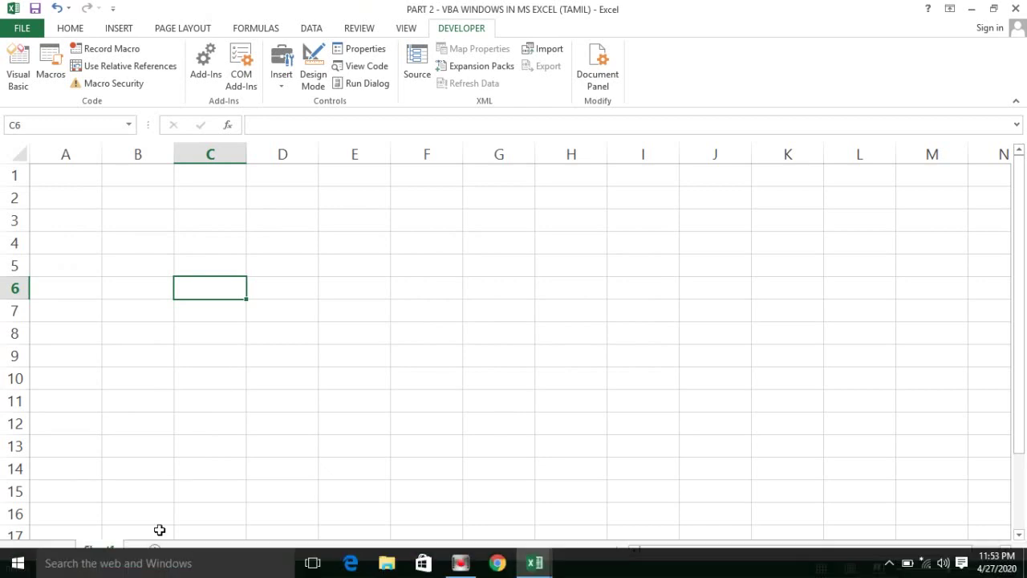
pyautogui.click(154, 550)
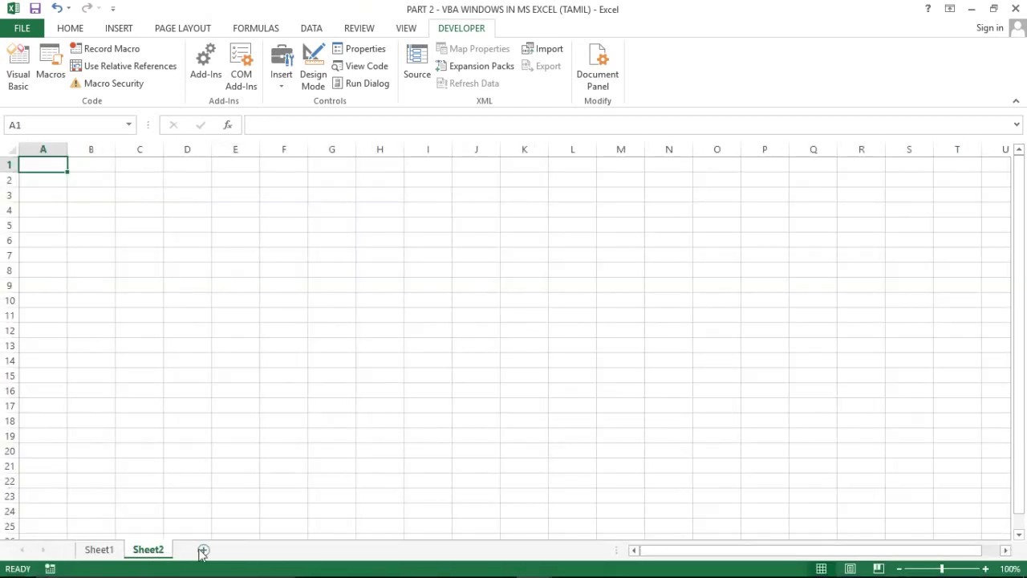
pyautogui.hotkey('alt', 'Tab')
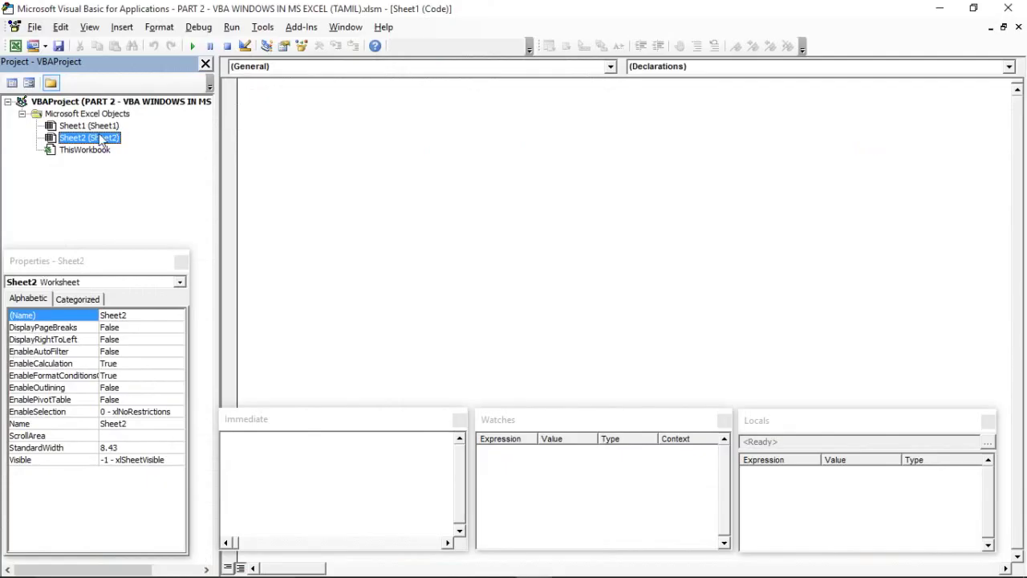
pyautogui.hotkey('alt', 'Tab')
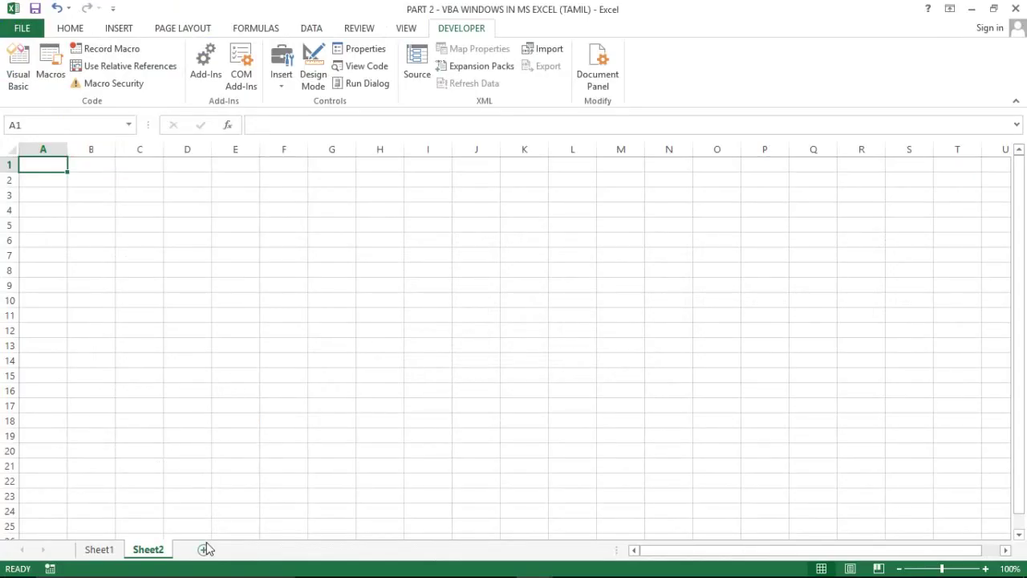
pyautogui.click(204, 549)
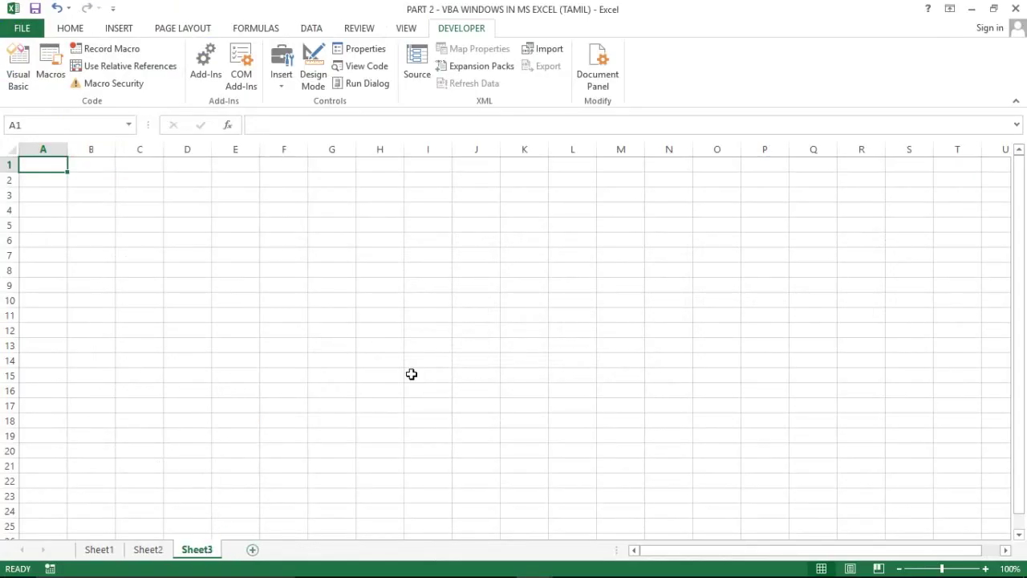
pyautogui.hotkey('alt', 'Tab')
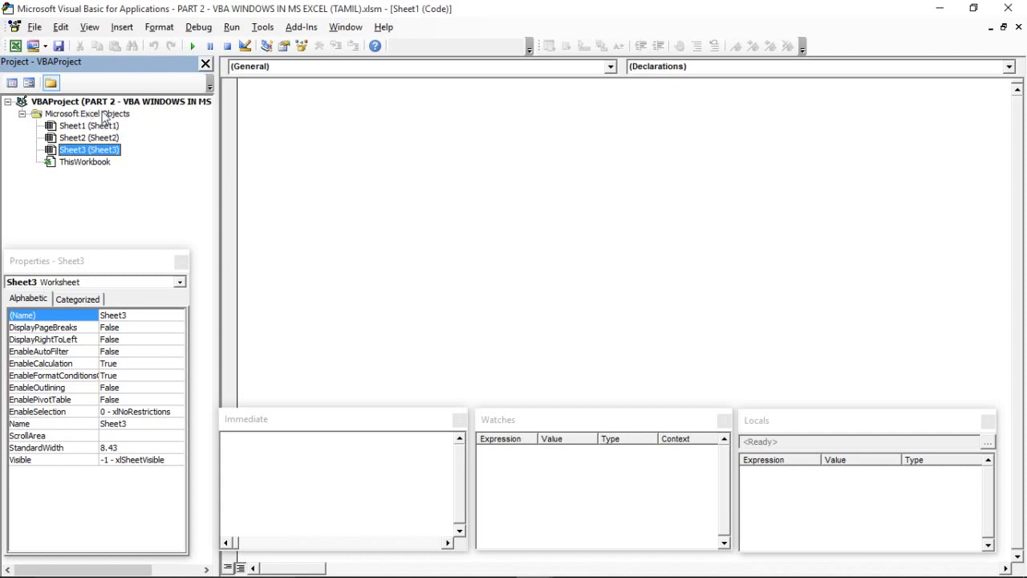
pyautogui.click(99, 102)
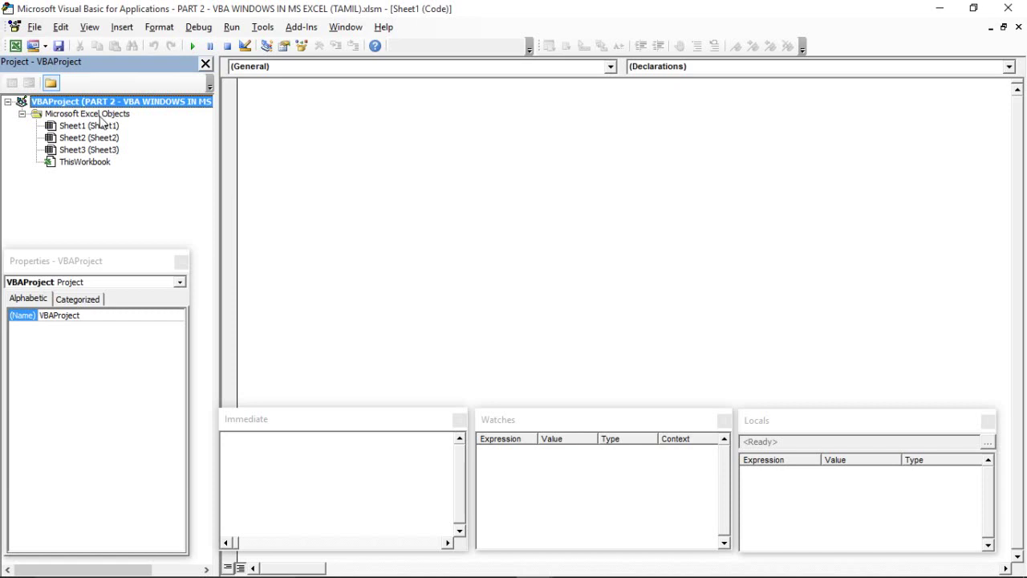
pyautogui.click(80, 186)
pyautogui.moveTo(108, 261); pyautogui.dragTo(108, 264)
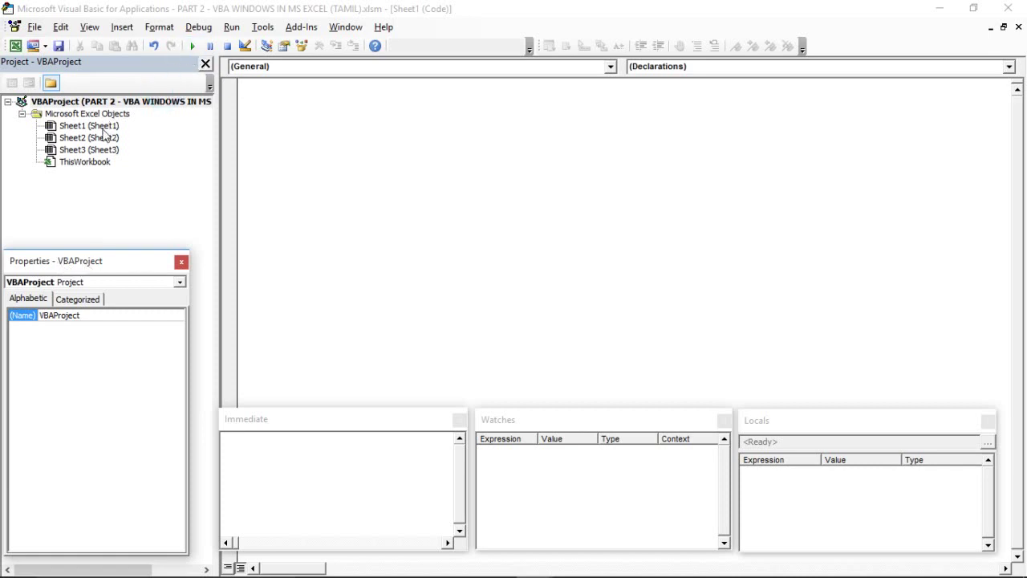
pyautogui.doubleClick(101, 139)
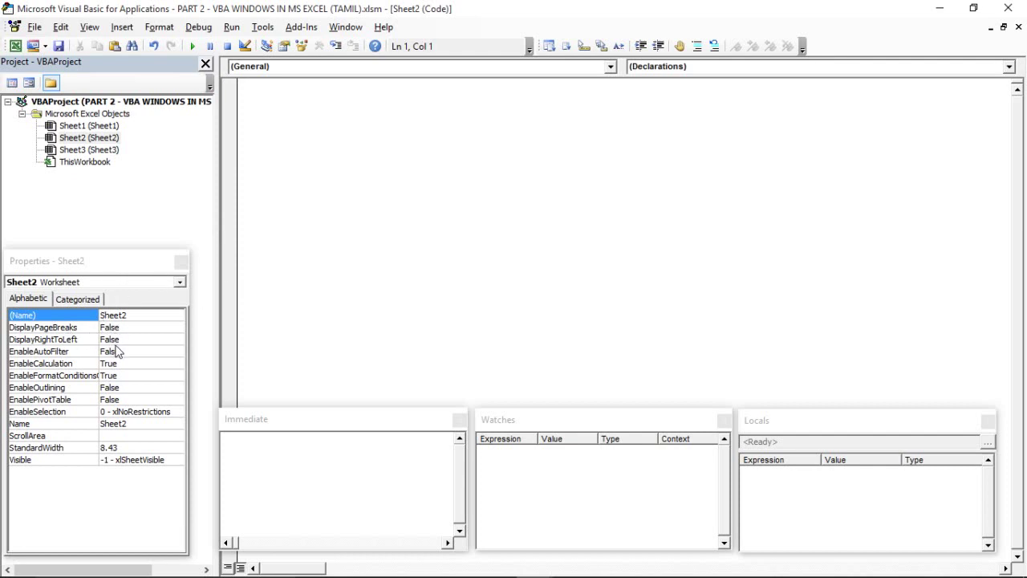
pyautogui.click(181, 282)
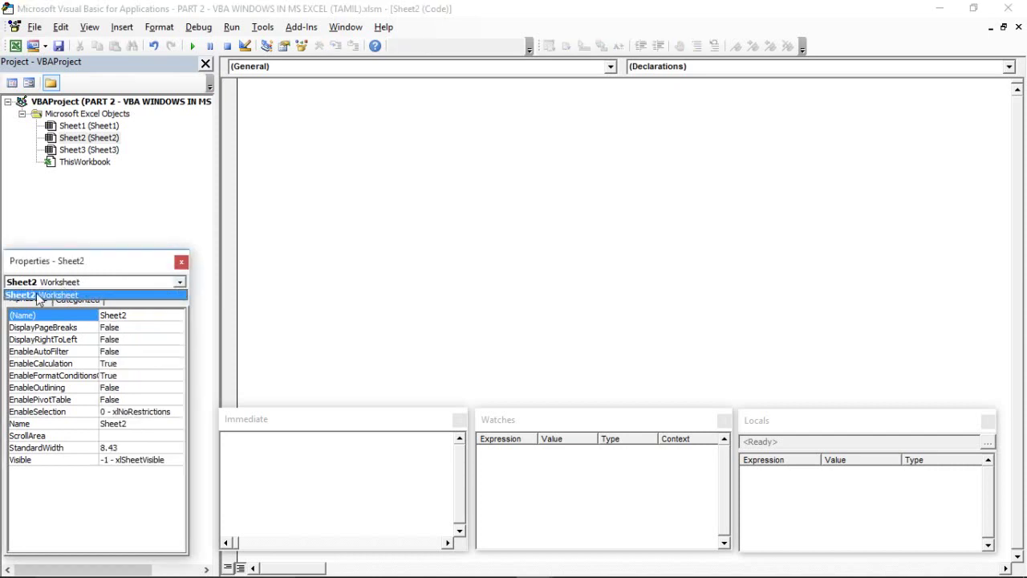
pyautogui.click(81, 267)
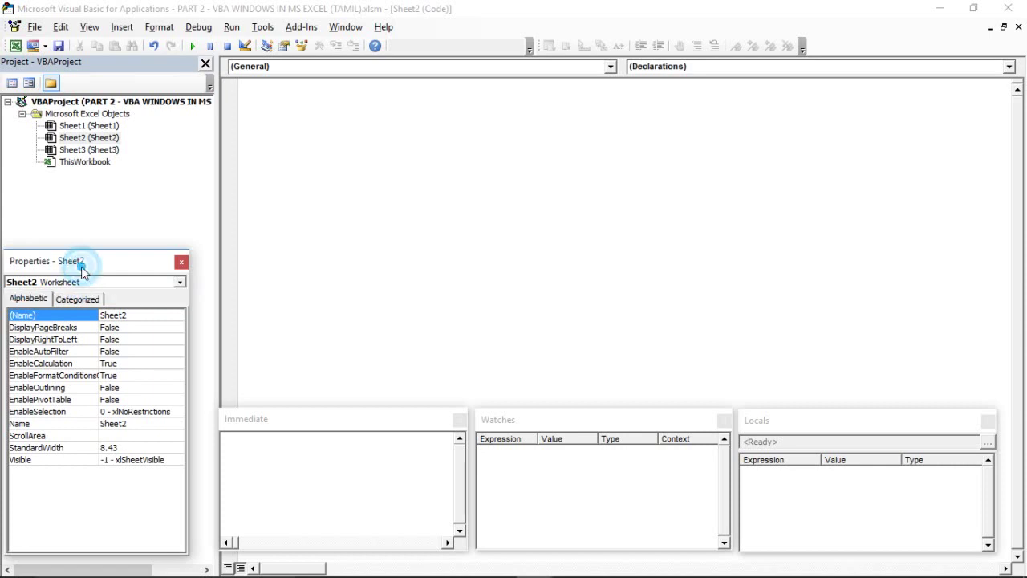
pyautogui.doubleClick(102, 127)
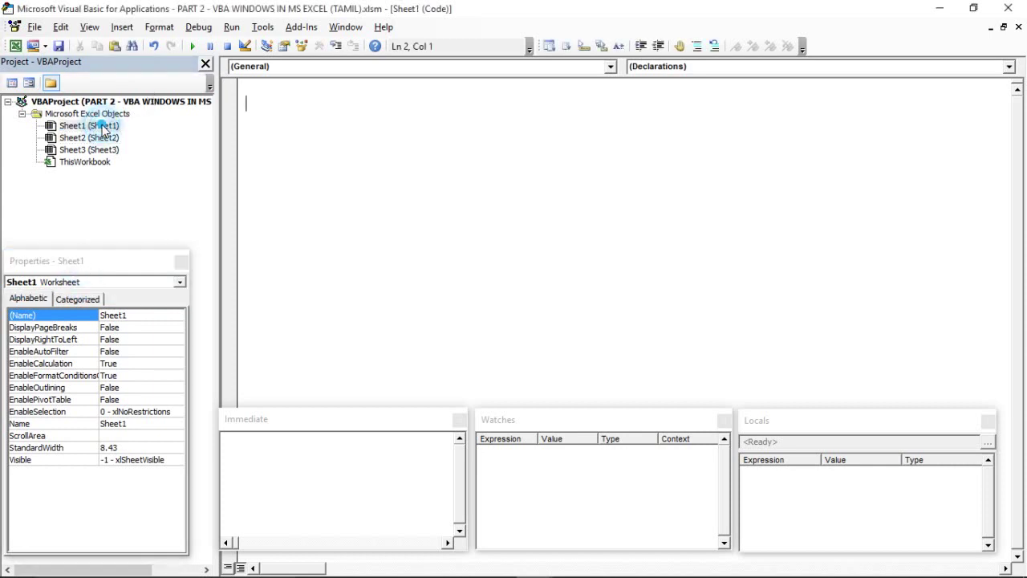
pyautogui.click(93, 263)
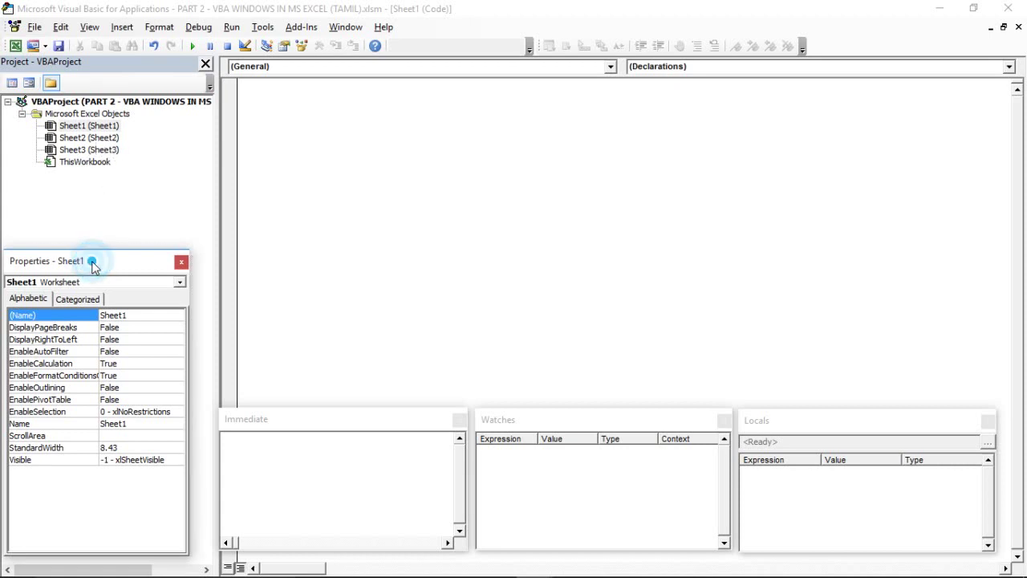
pyautogui.click(327, 424)
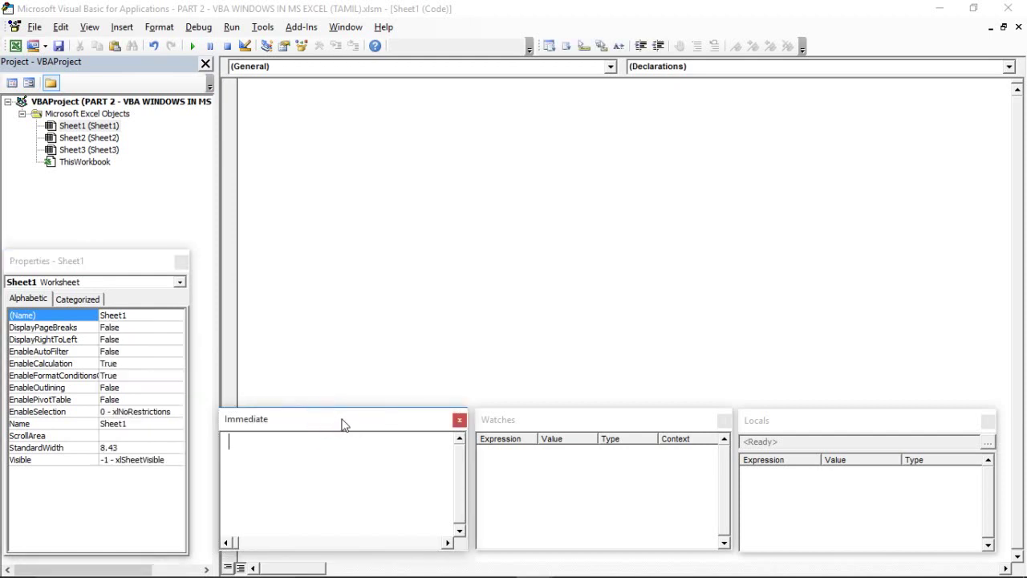
pyautogui.click(324, 435)
pyautogui.click(326, 455)
pyautogui.click(294, 470)
pyautogui.click(573, 442)
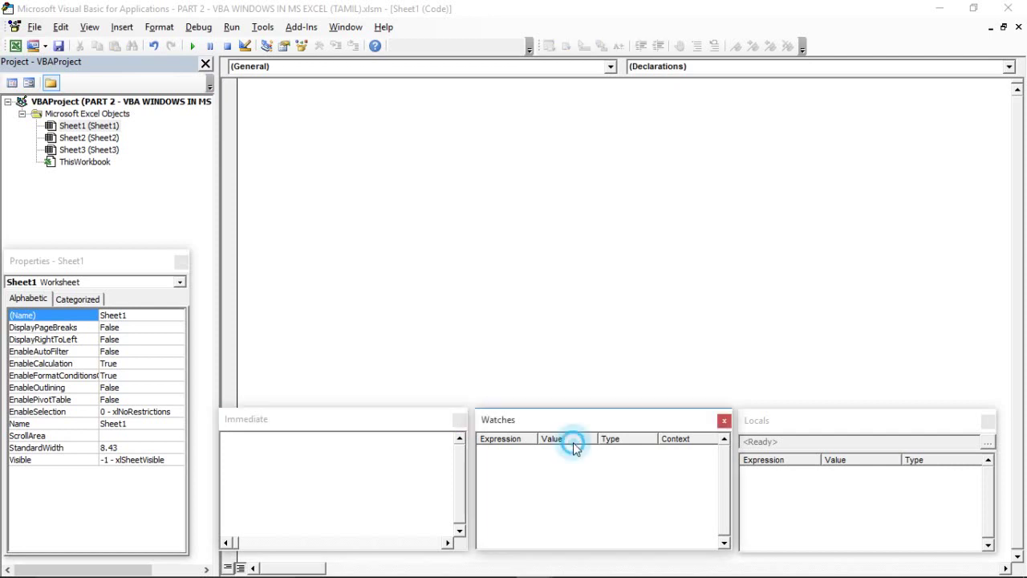
pyautogui.click(763, 423)
pyautogui.click(508, 520)
pyautogui.click(780, 473)
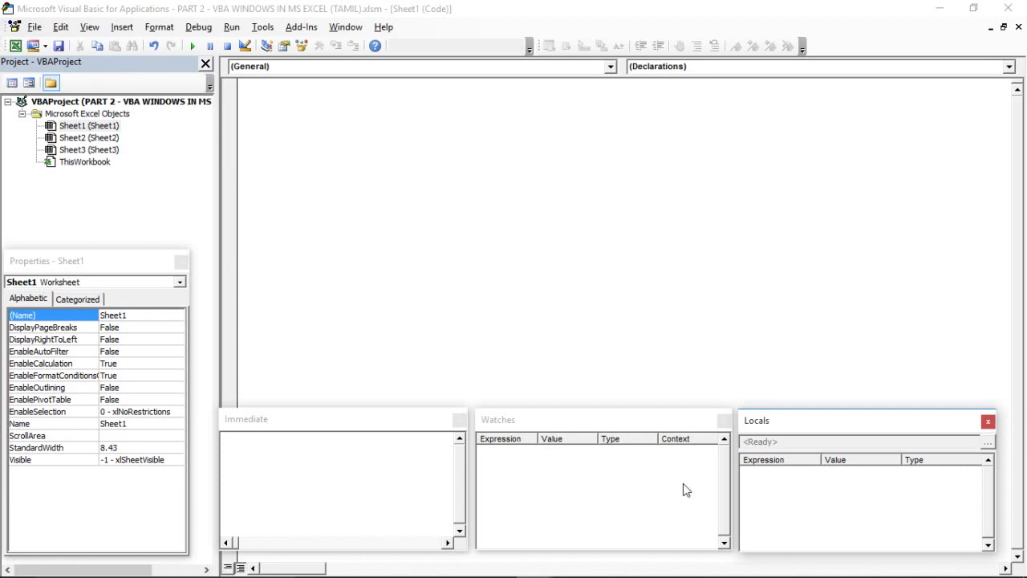
pyautogui.click(684, 485)
pyautogui.click(794, 504)
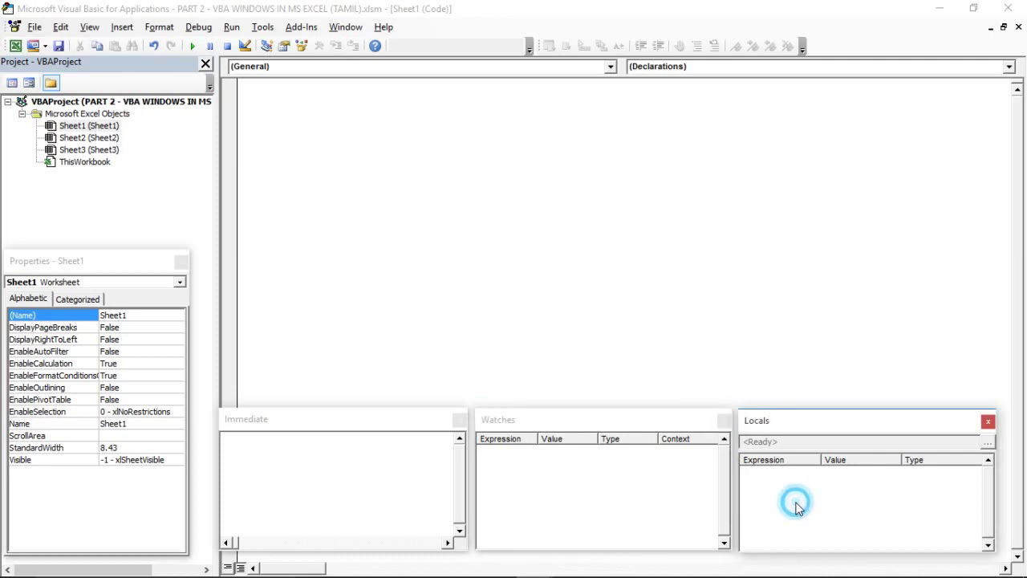
pyautogui.click(619, 504)
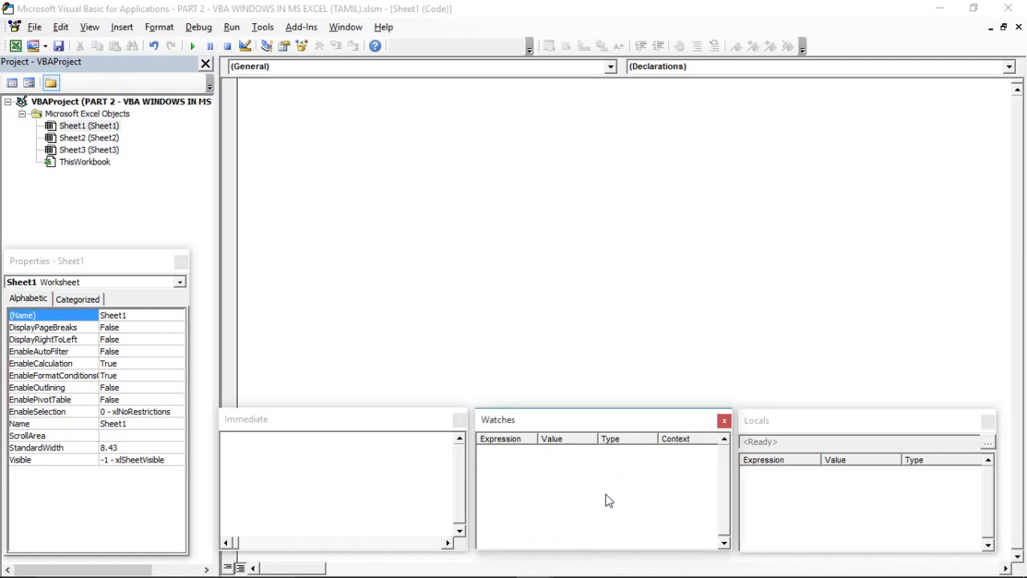
pyautogui.click(607, 497)
pyautogui.click(605, 503)
pyautogui.click(905, 529)
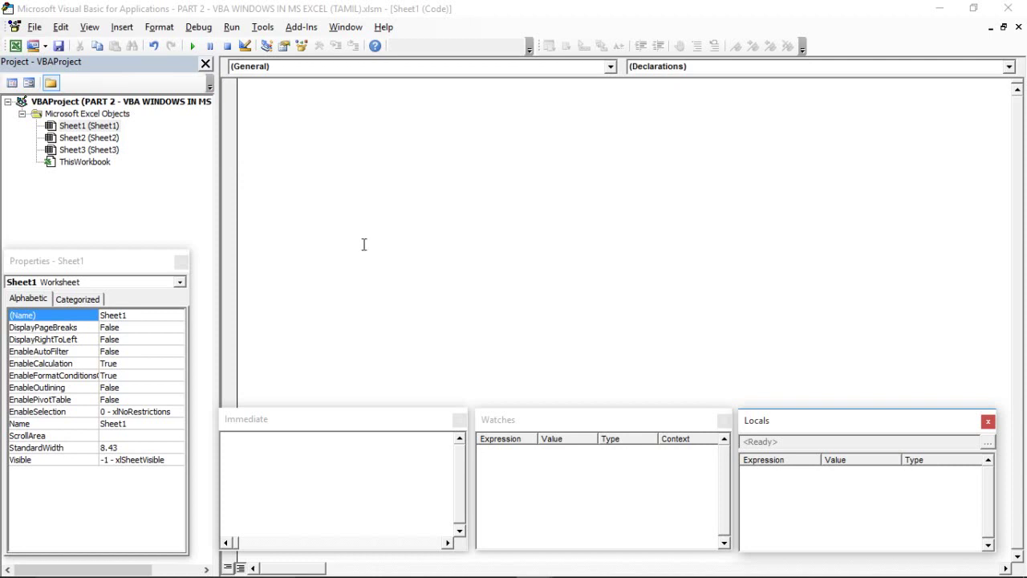
pyautogui.click(346, 155)
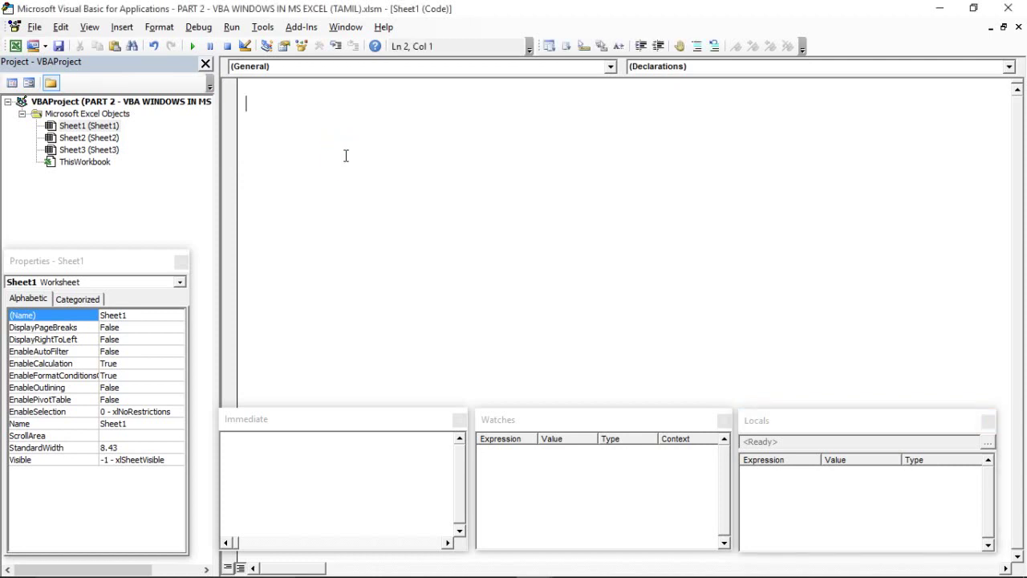
pyautogui.write('sub')
pyautogui.press('BackSpace')
pyautogui.press('BackSpace')
pyautogui.press('BackSpace')
pyautogui.press('BackSpace')
pyautogui.press('BackSpace')
pyautogui.write('sub')
pyautogui.press('Return')
pyautogui.press('Return')
pyautogui.write('Sub a')
pyautogui.press('Return')
pyautogui.press('Return')
pyautogui.press('Return')
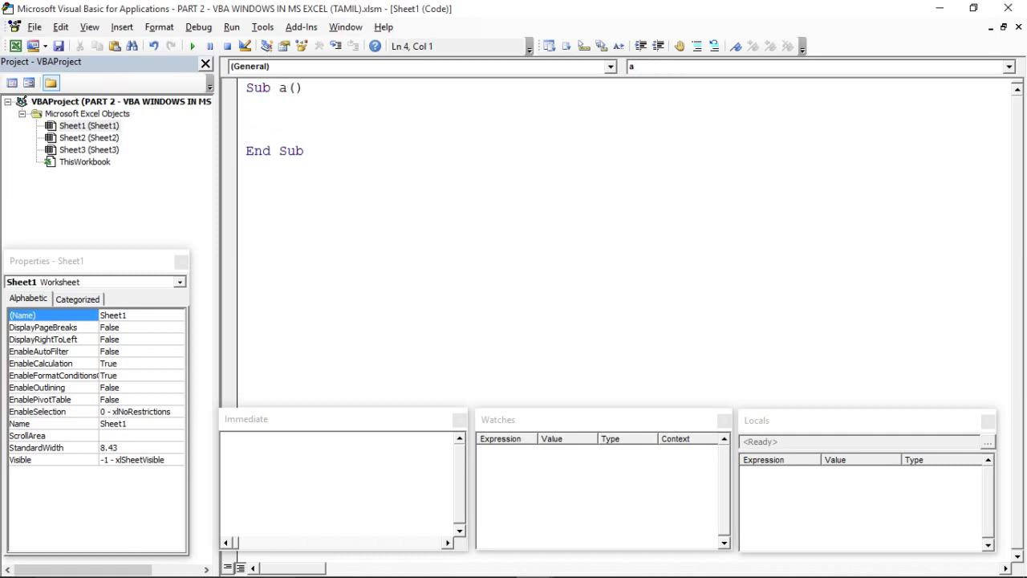
pyautogui.press('Return')
pyautogui.press('Return')
pyautogui.press('Up')
pyautogui.hotkey('shift', 'Down')
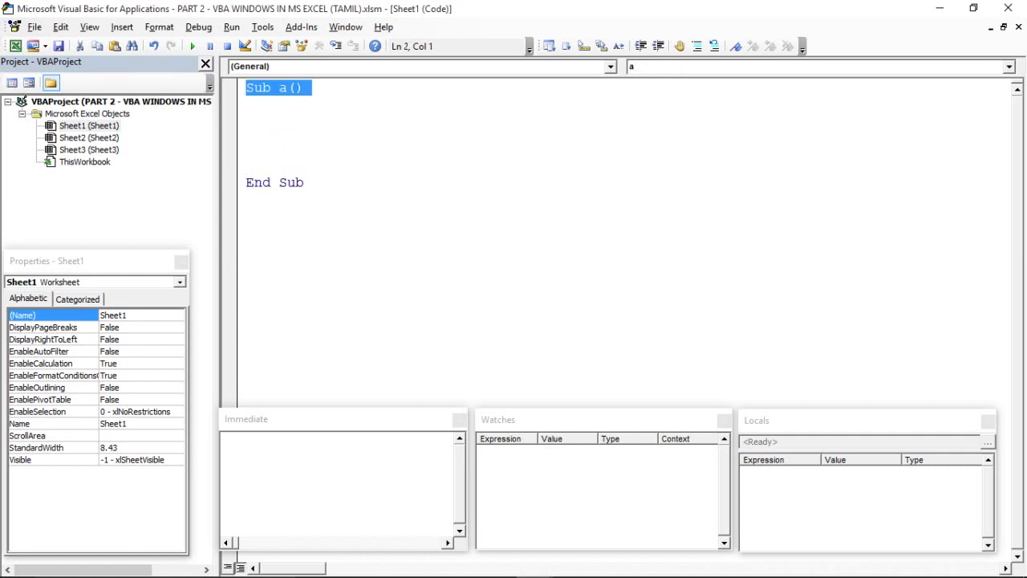
pyautogui.hotkey('shift', 'Down')
pyautogui.hotkey('shift', 'Down')
pyautogui.hotkey('shift', 'Down')
pyautogui.hotkey('shift', 'Down')
pyautogui.hotkey('shift', 'Down')
pyautogui.hotkey('shift', 'Down')
pyautogui.press('Delete')
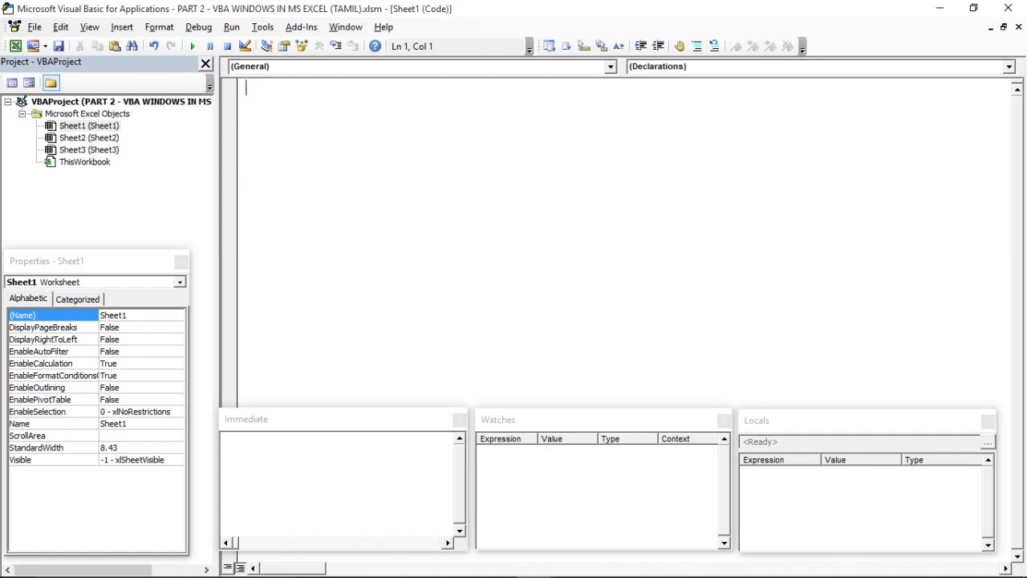
pyautogui.click(273, 146)
pyautogui.click(414, 429)
pyautogui.click(568, 464)
pyautogui.click(880, 476)
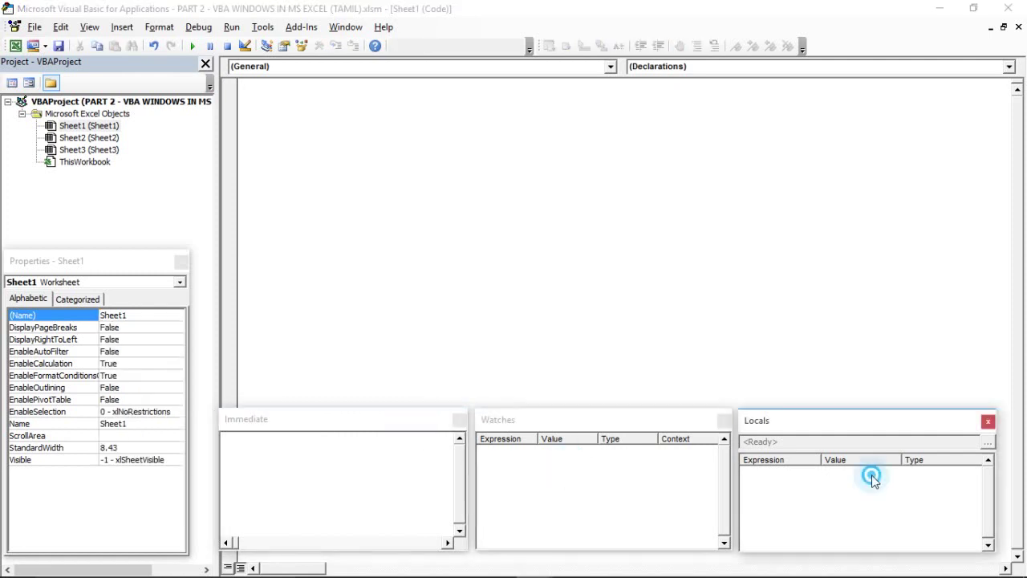
pyautogui.click(523, 227)
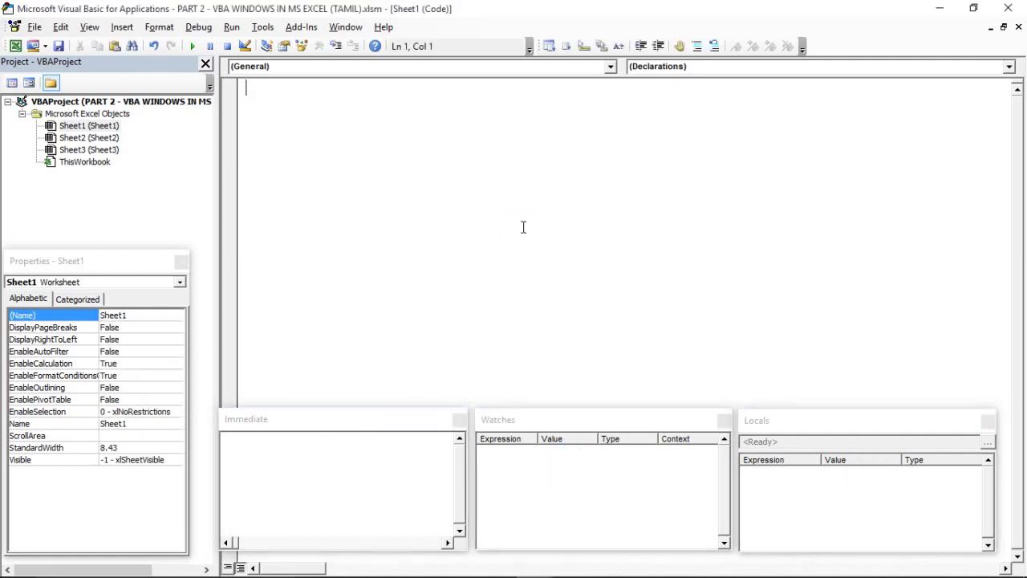
# - Select Sheet1 in the Project Explorer and open the Insert menu
pyautogui.click(389, 170)
pyautogui.click(58, 170)
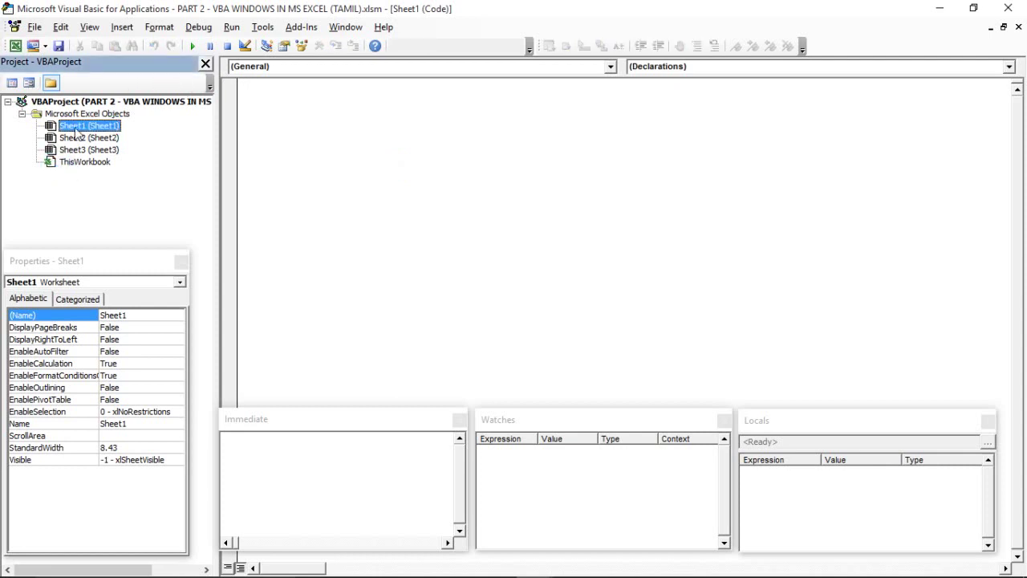
pyautogui.click(90, 266)
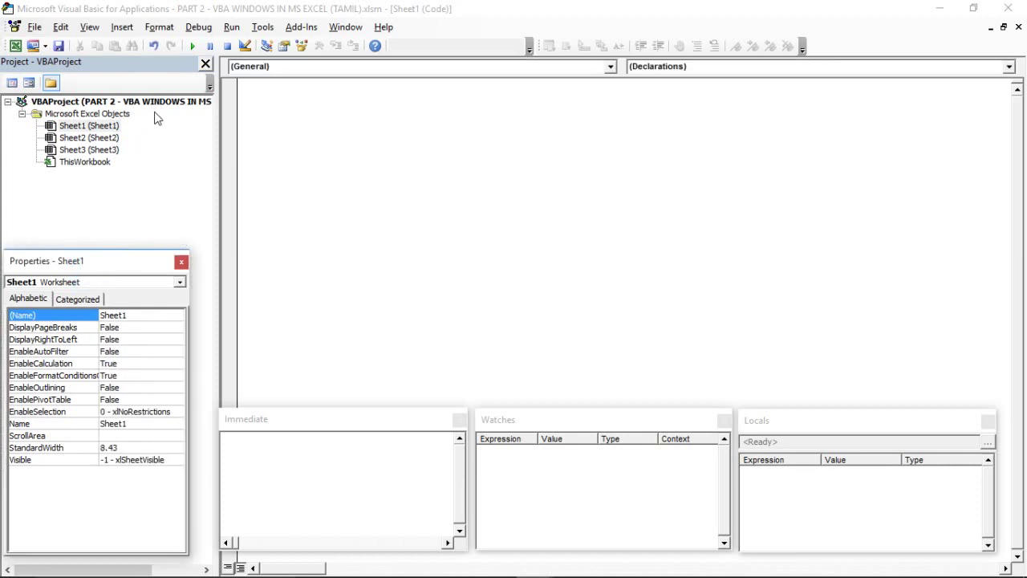
pyautogui.click(85, 179)
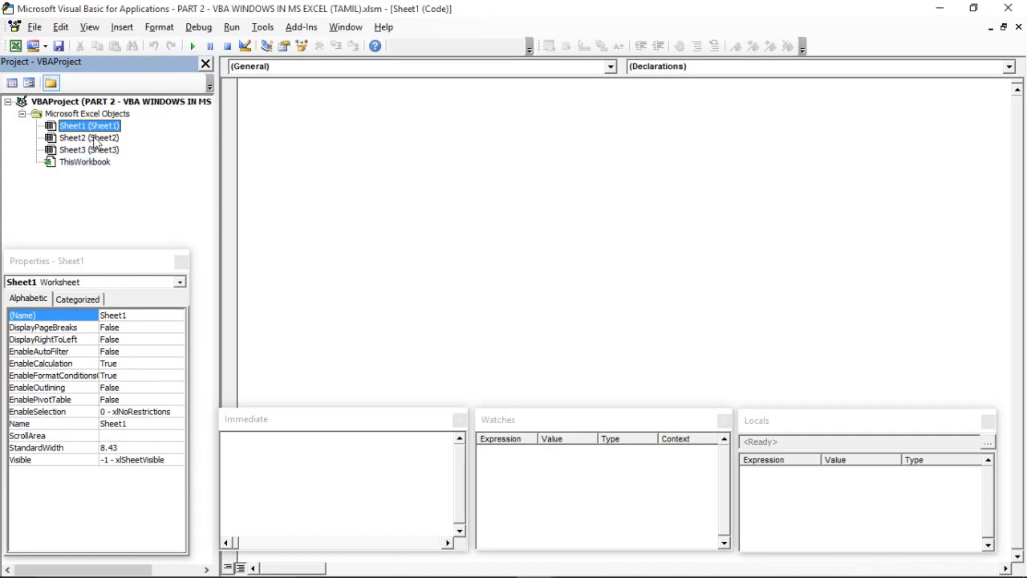
pyautogui.click(122, 31)
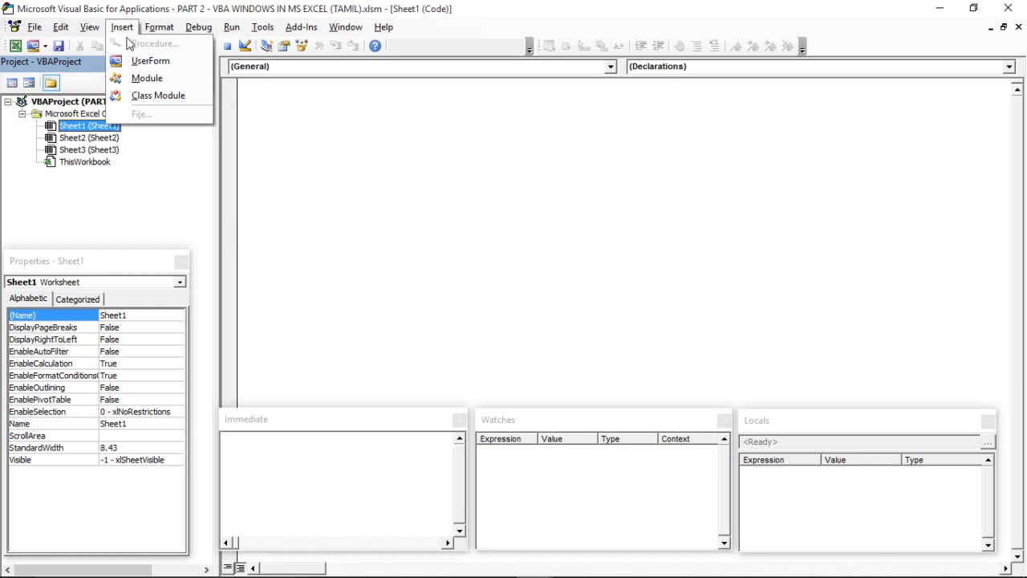
# - Insert UserForm1 and close its control Toolbox
pyautogui.click(141, 64)
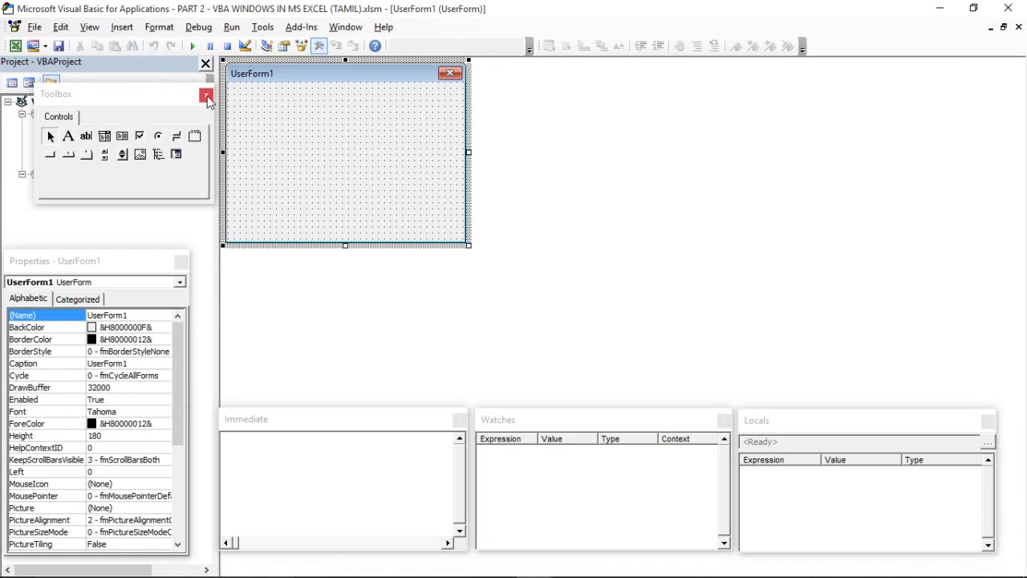
pyautogui.click(176, 97)
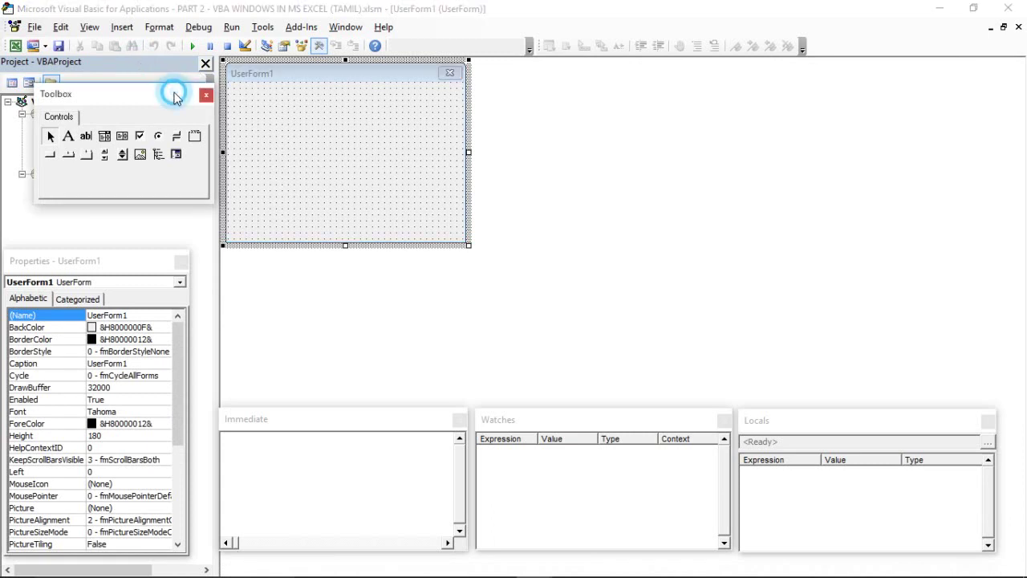
pyautogui.moveTo(177, 97); pyautogui.dragTo(744, 109)
pyautogui.click(773, 108)
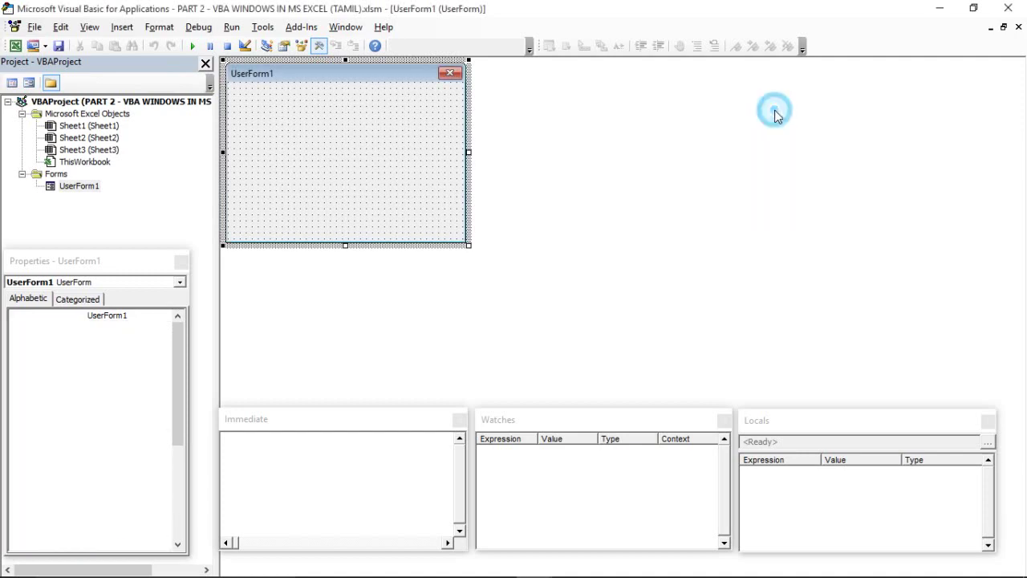
pyautogui.click(67, 188)
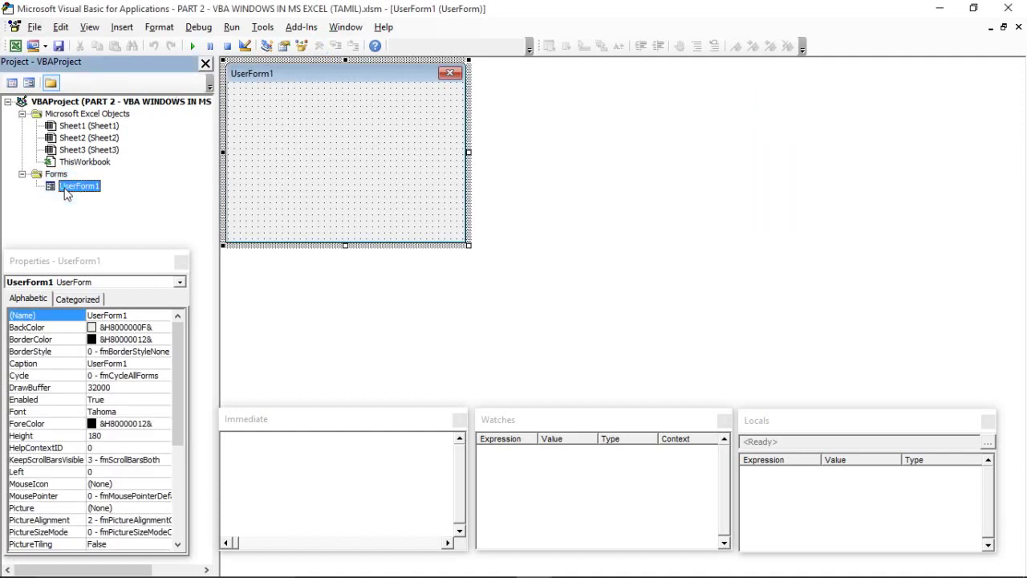
# - Insert a standard Module1 and a Class1 class module
pyautogui.click(122, 27)
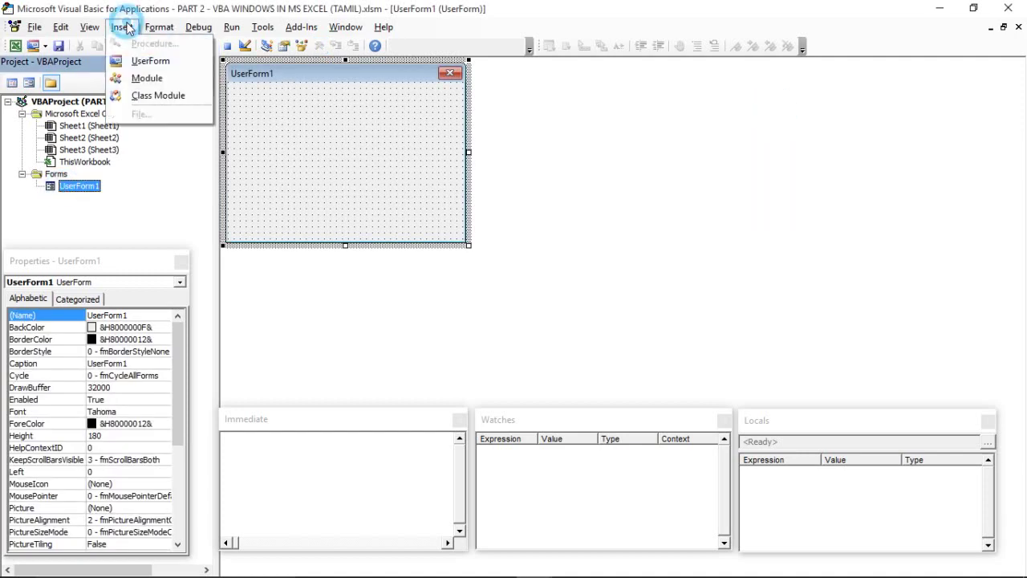
pyautogui.click(142, 81)
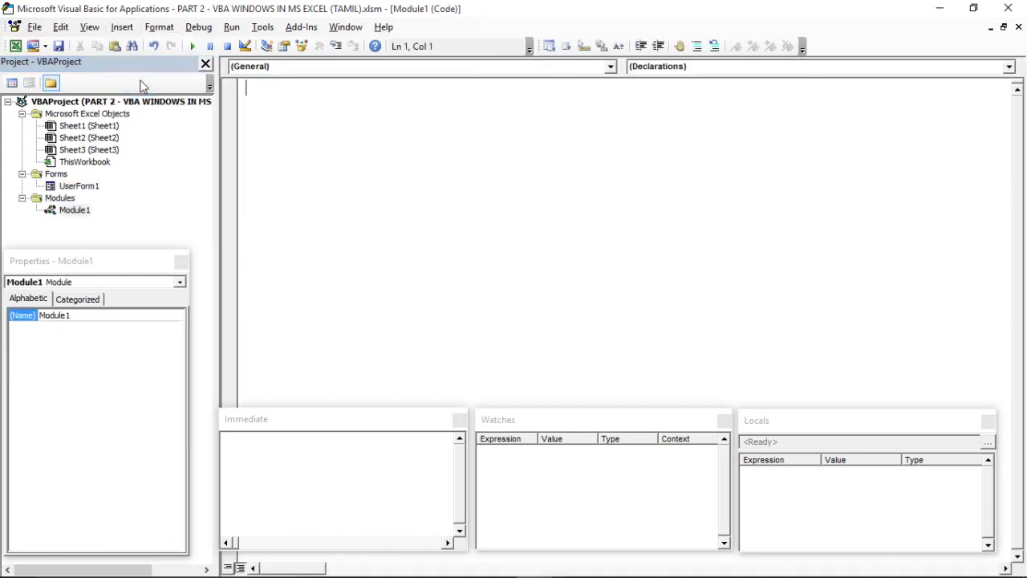
pyautogui.click(73, 214)
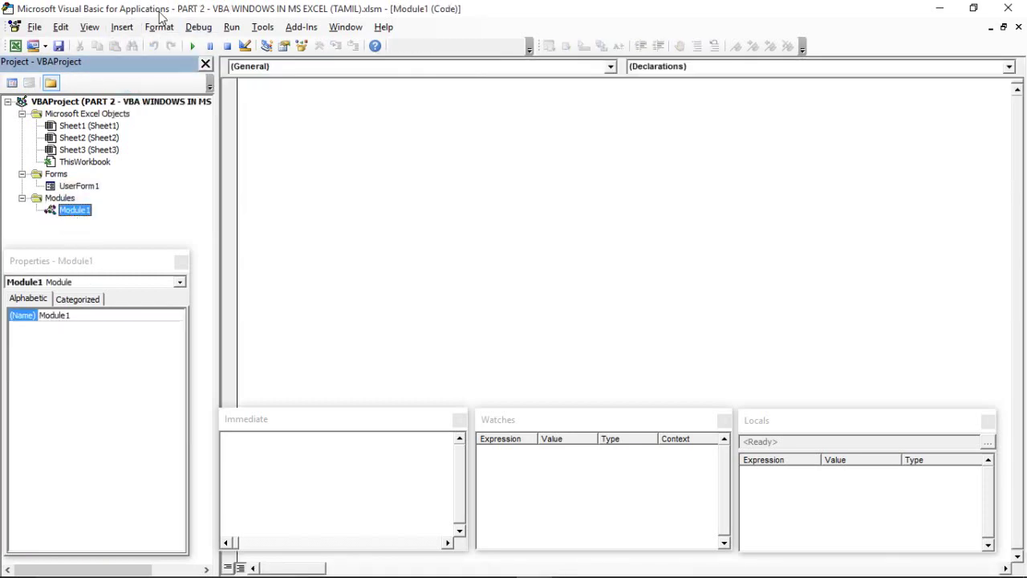
pyautogui.click(122, 28)
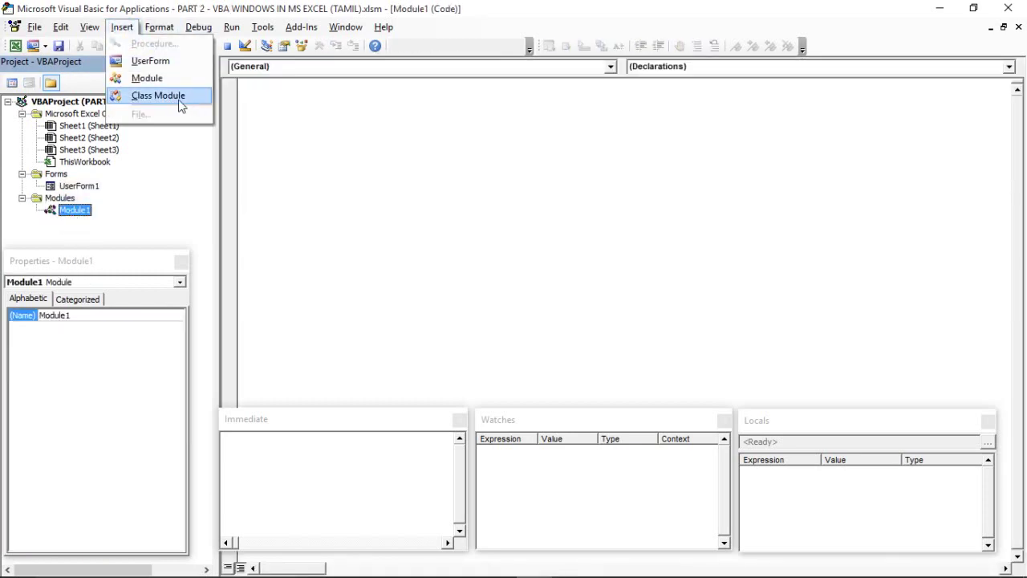
pyautogui.click(173, 97)
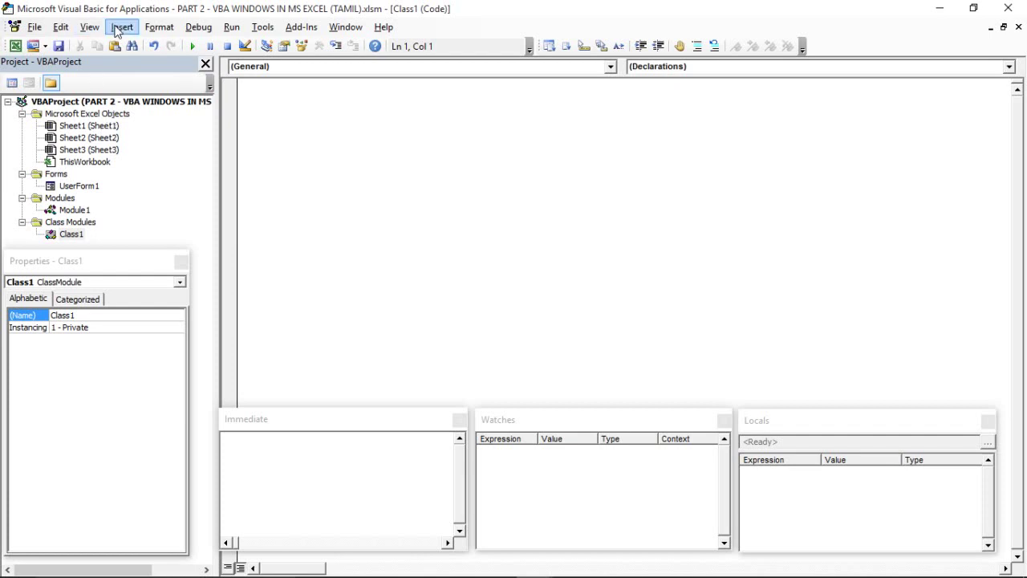
# - Add UserForm2 through Sheet2's right-click Insert option and nudge the Properties window
pyautogui.click(121, 27)
pyautogui.click(80, 139)
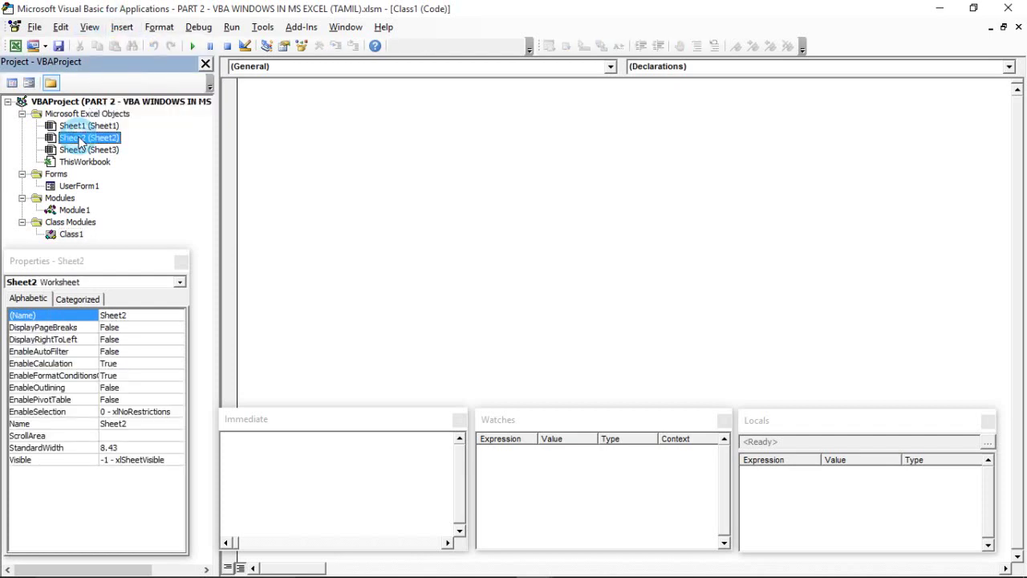
pyautogui.rightClick(79, 140)
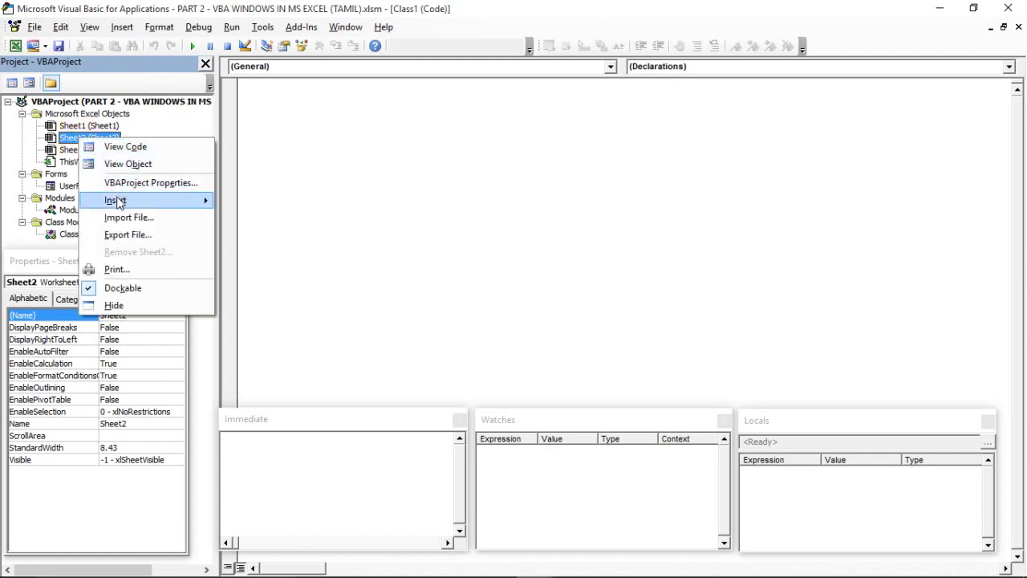
pyautogui.moveTo(118, 203)
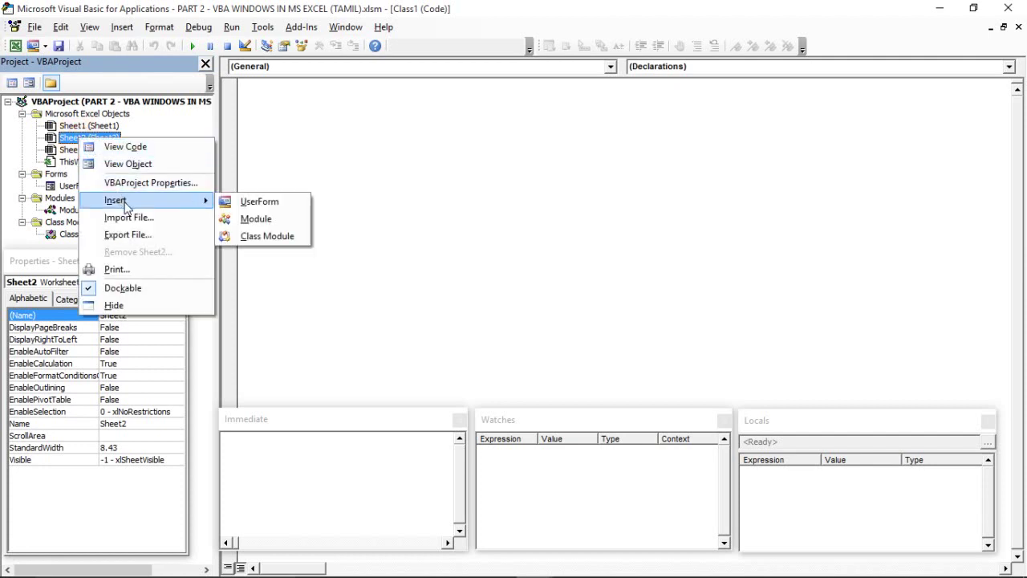
pyautogui.click(256, 205)
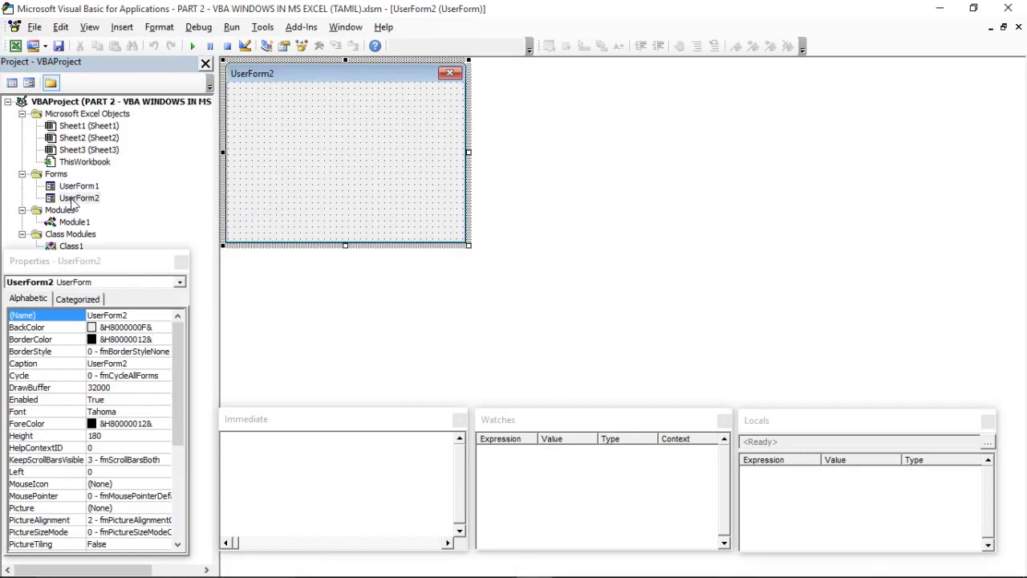
pyautogui.moveTo(105, 261); pyautogui.dragTo(124, 281)
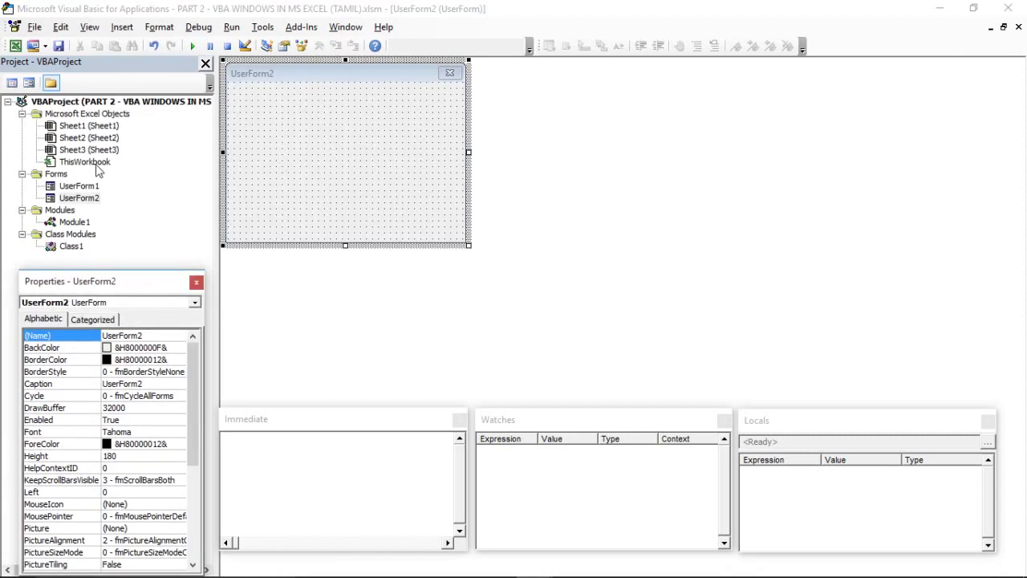
# - Check Sheet3's right-click Insert choices without inserting, then open the menu-bar Insert menu
pyautogui.click(90, 151)
pyautogui.rightClick(91, 150)
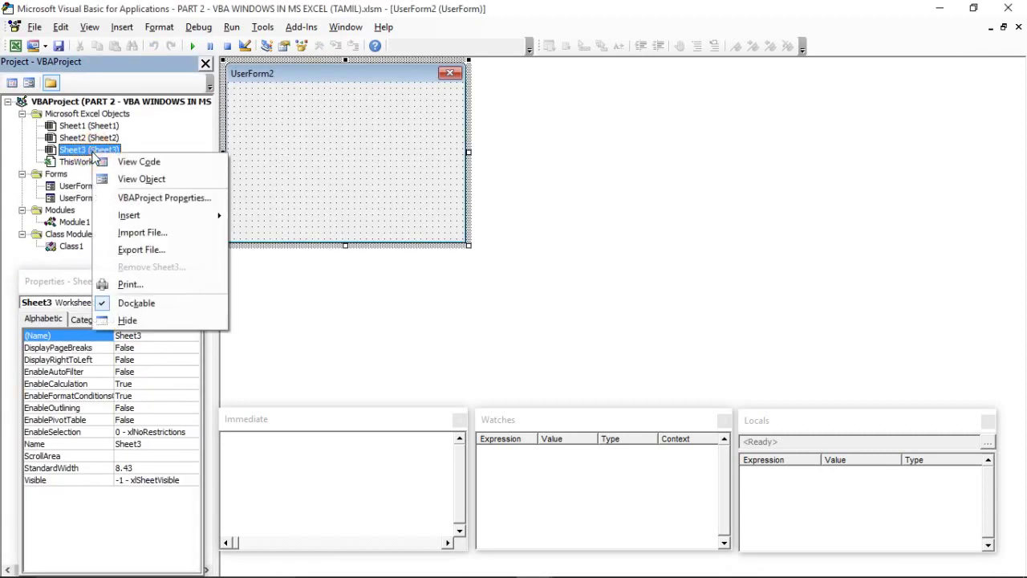
pyautogui.moveTo(130, 219)
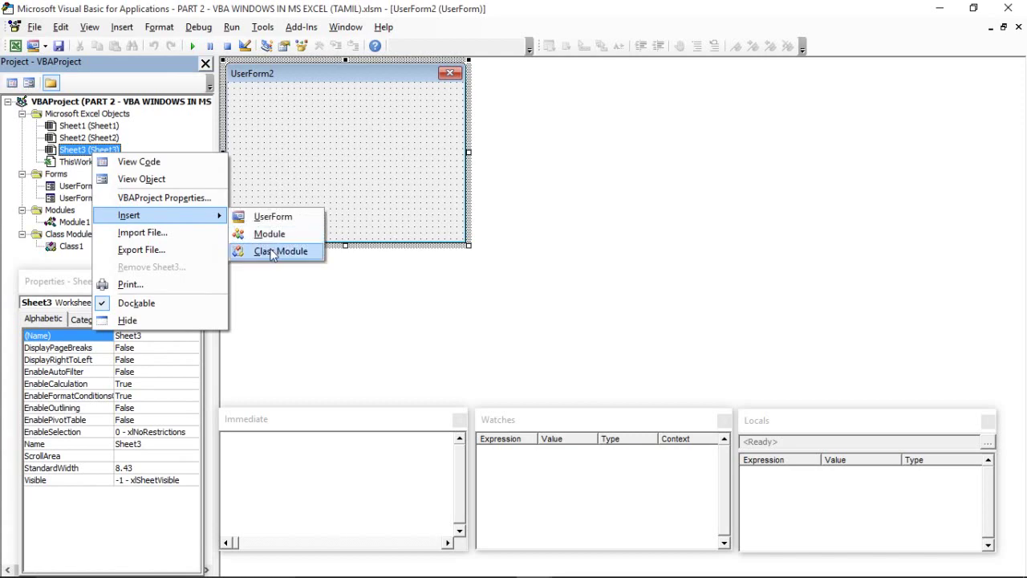
pyautogui.click(356, 215)
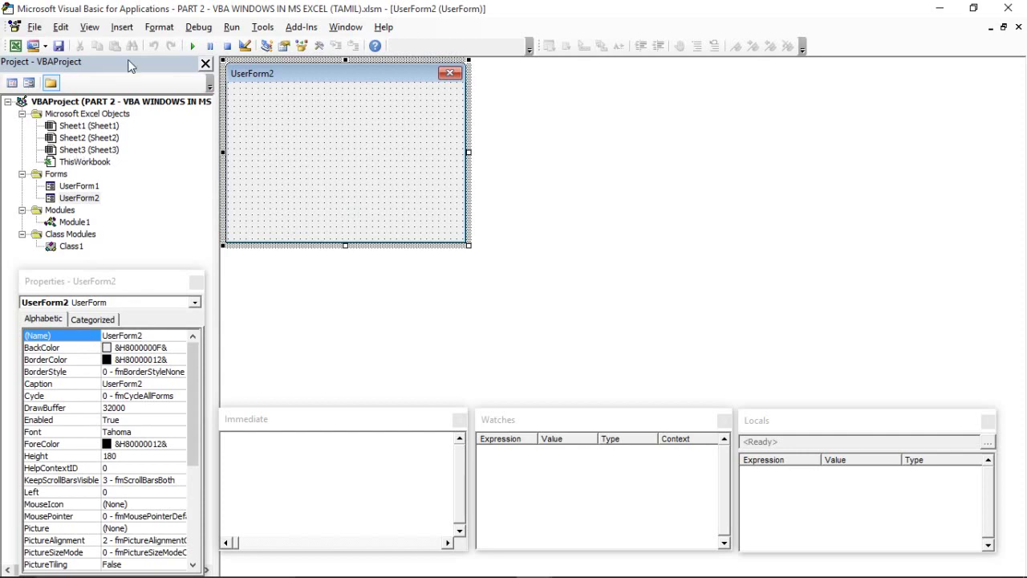
pyautogui.click(120, 28)
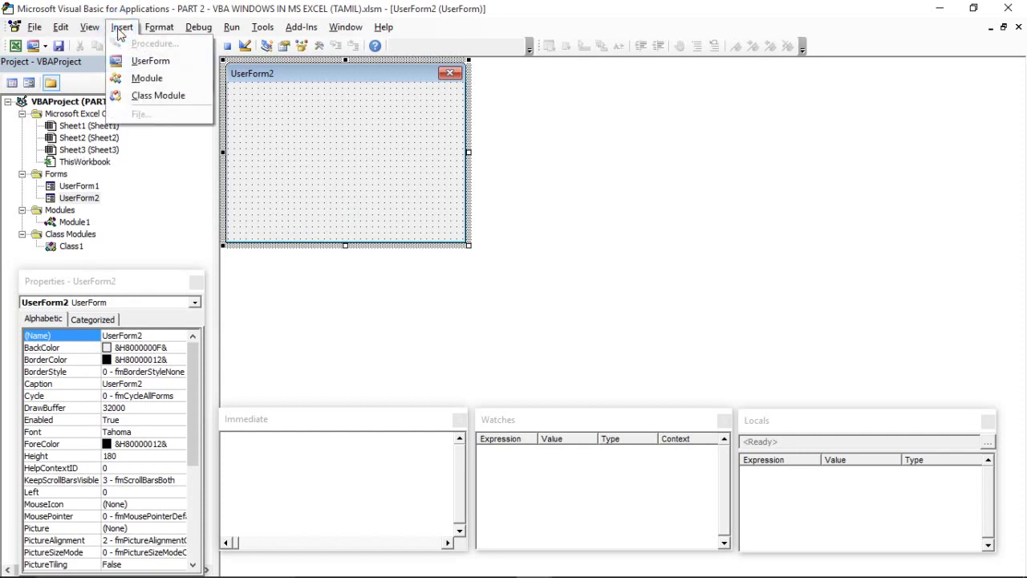
# - Open the UserForm1 and UserForm2 designers, then Module1's code window
pyautogui.click(99, 152)
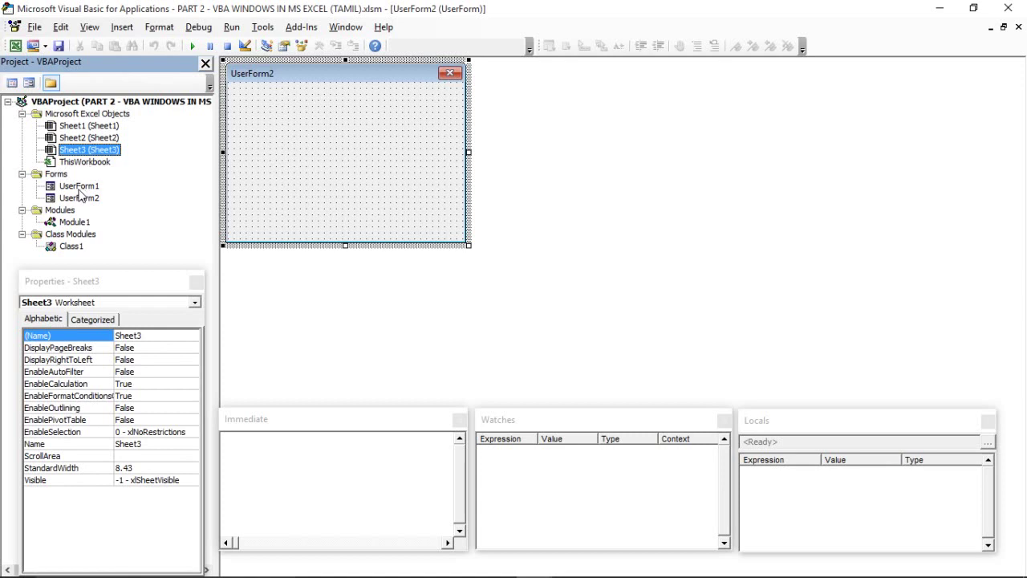
pyautogui.doubleClick(79, 187)
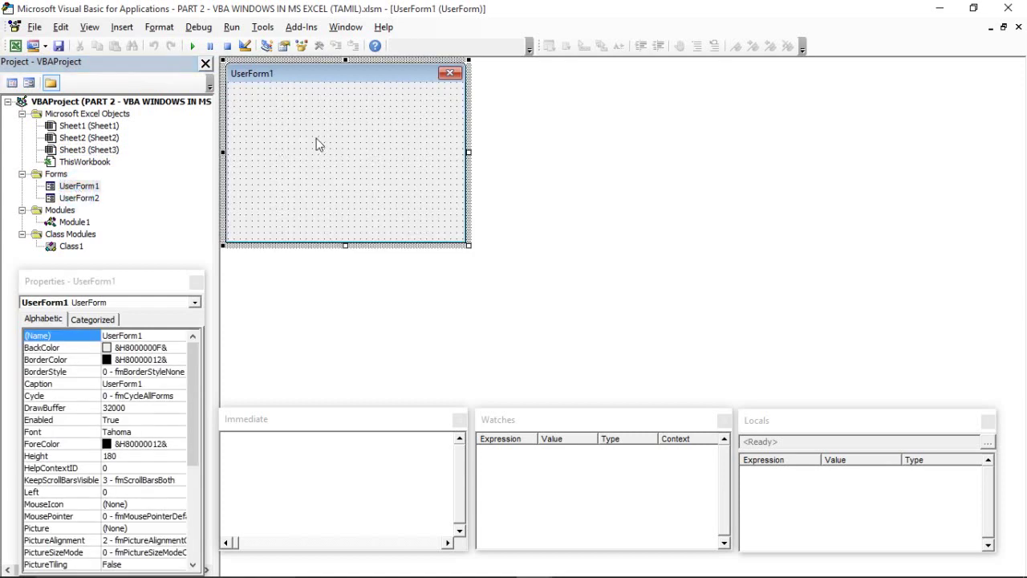
pyautogui.click(316, 138)
pyautogui.click(99, 283)
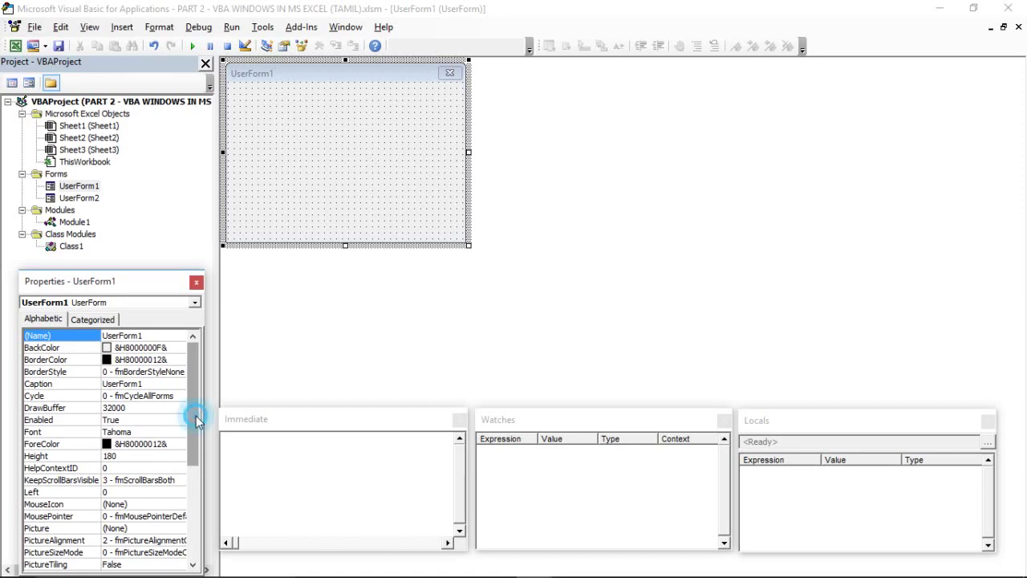
pyautogui.moveTo(196, 415); pyautogui.dragTo(200, 482)
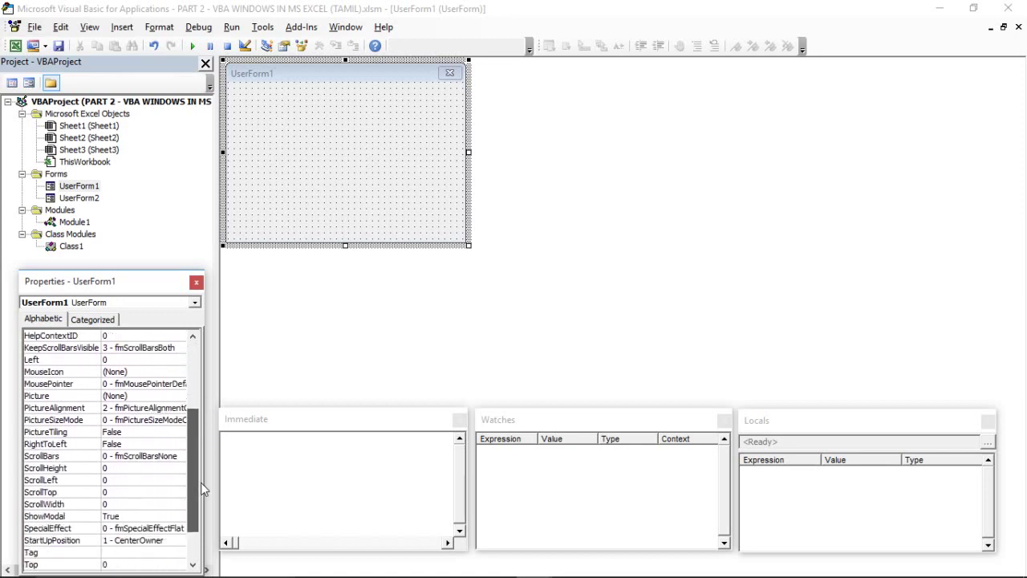
pyautogui.moveTo(201, 482); pyautogui.dragTo(199, 396)
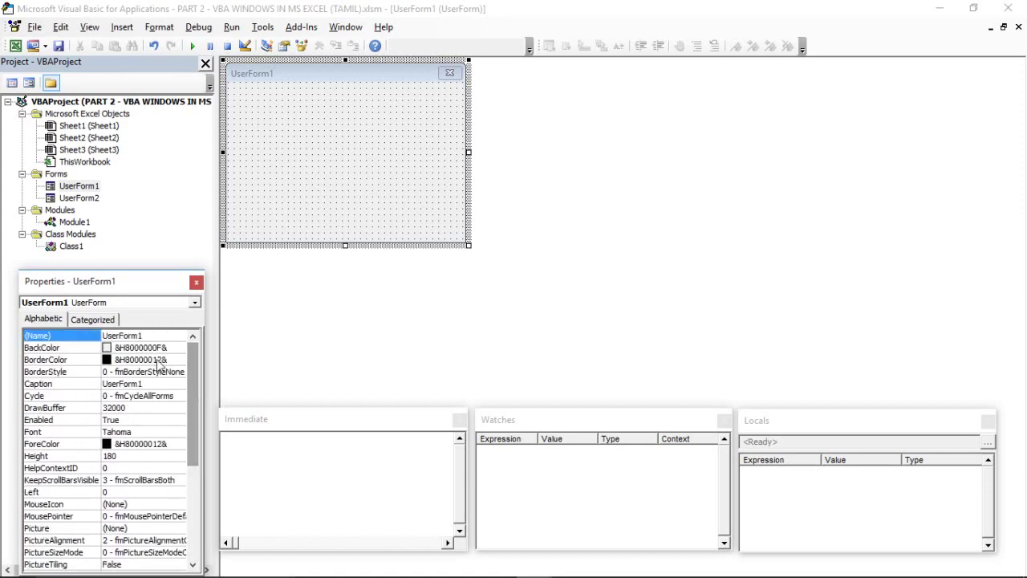
pyautogui.doubleClick(90, 198)
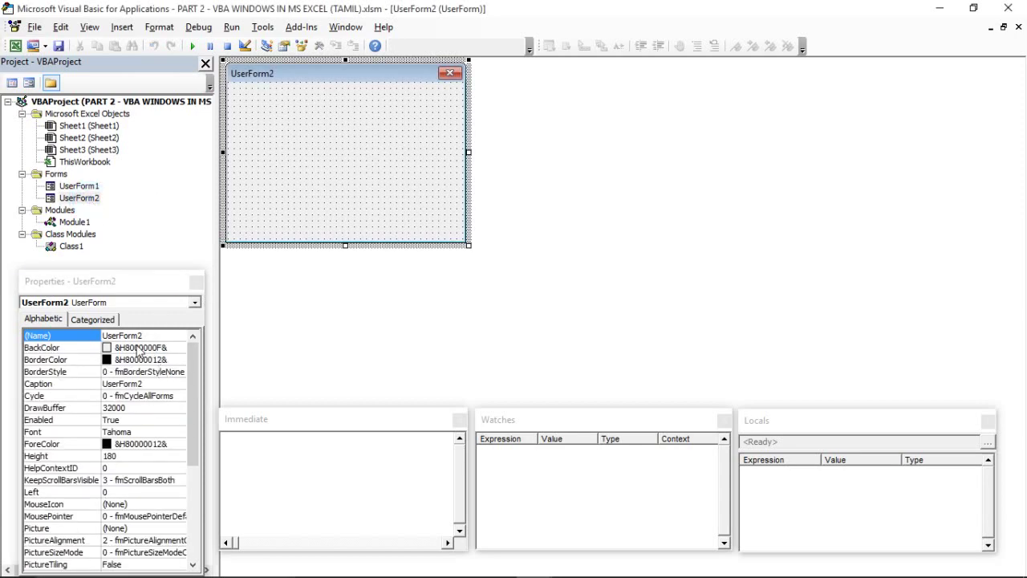
pyautogui.doubleClick(73, 222)
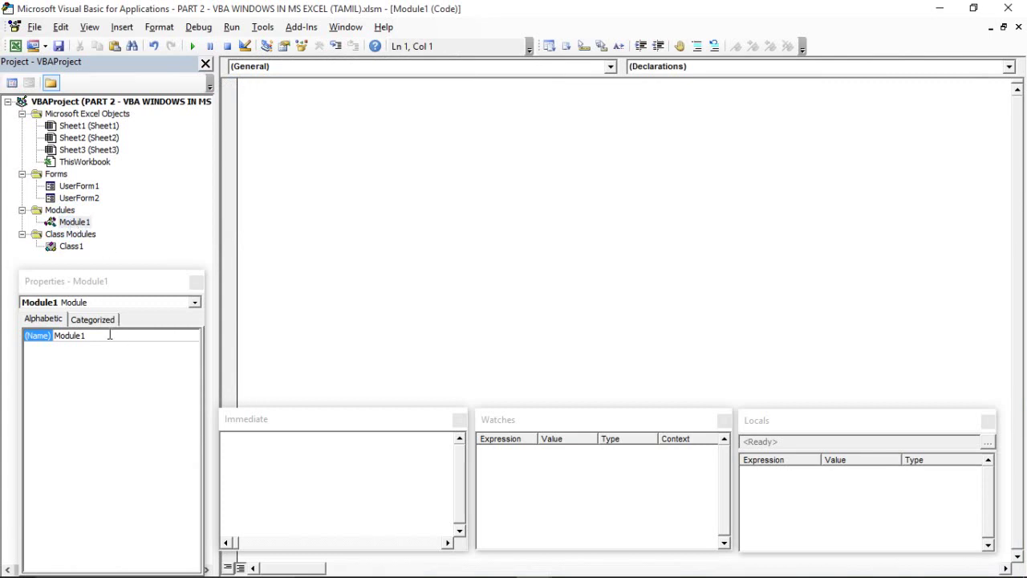
# - Open ThisWorkbook's empty code window and place the cursor inside it
pyautogui.moveTo(107, 335); pyautogui.dragTo(75, 336)
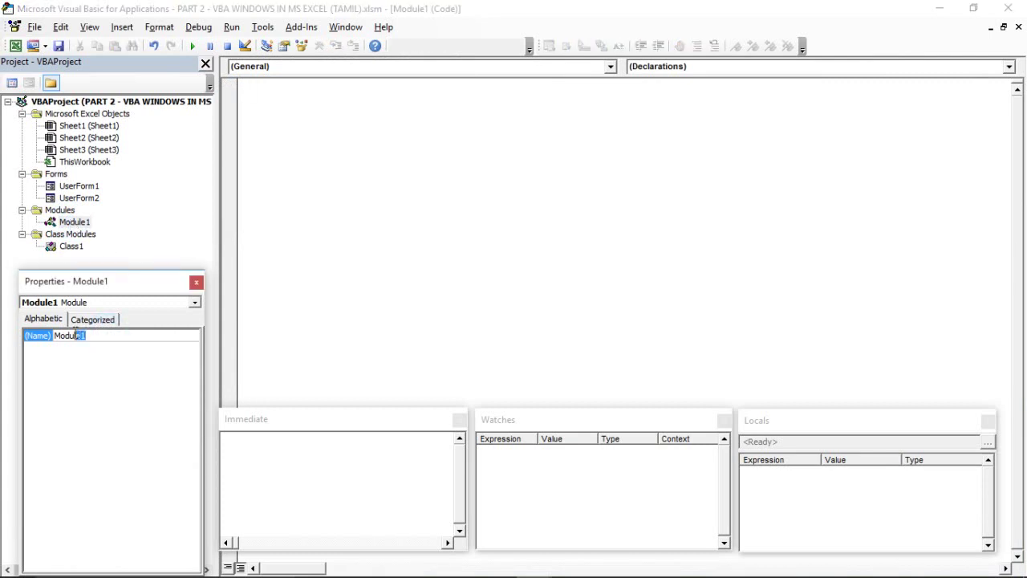
pyautogui.doubleClick(84, 163)
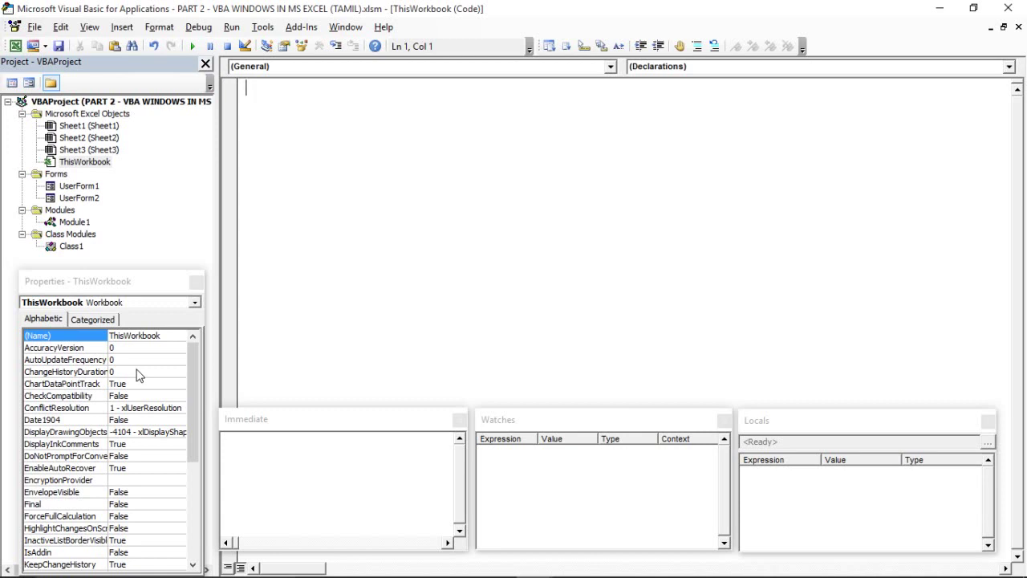
pyautogui.click(362, 158)
# - Close the Immediate, Watches, Locals, Project Explorer and Properties windows
pyautogui.click(459, 419)
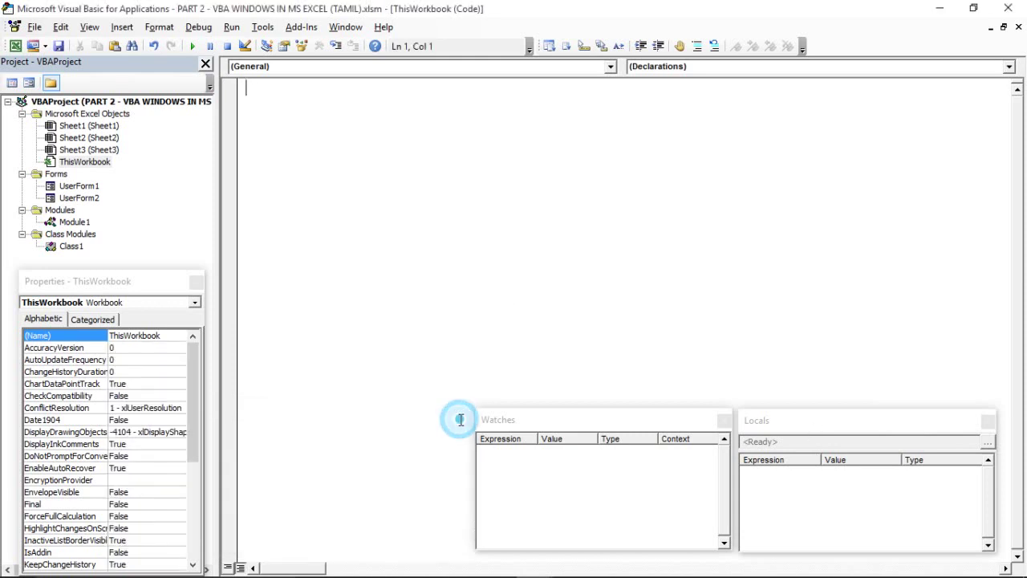
pyautogui.click(725, 420)
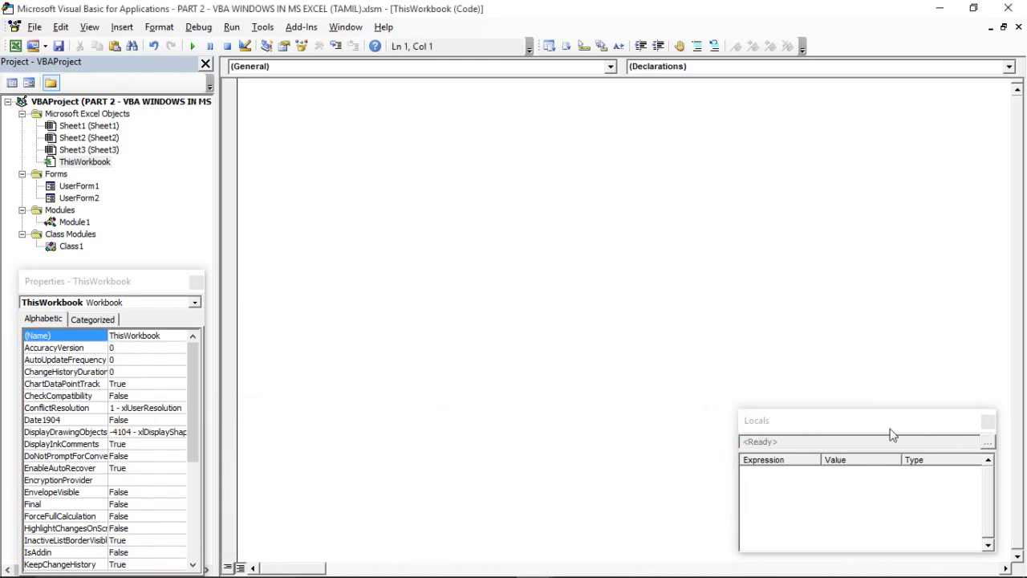
pyautogui.click(986, 424)
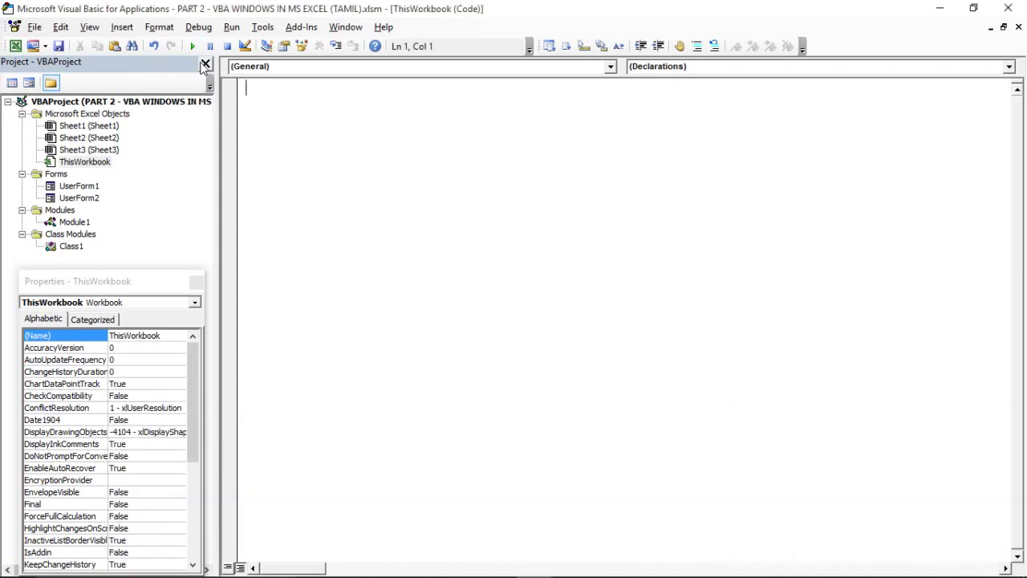
pyautogui.click(206, 63)
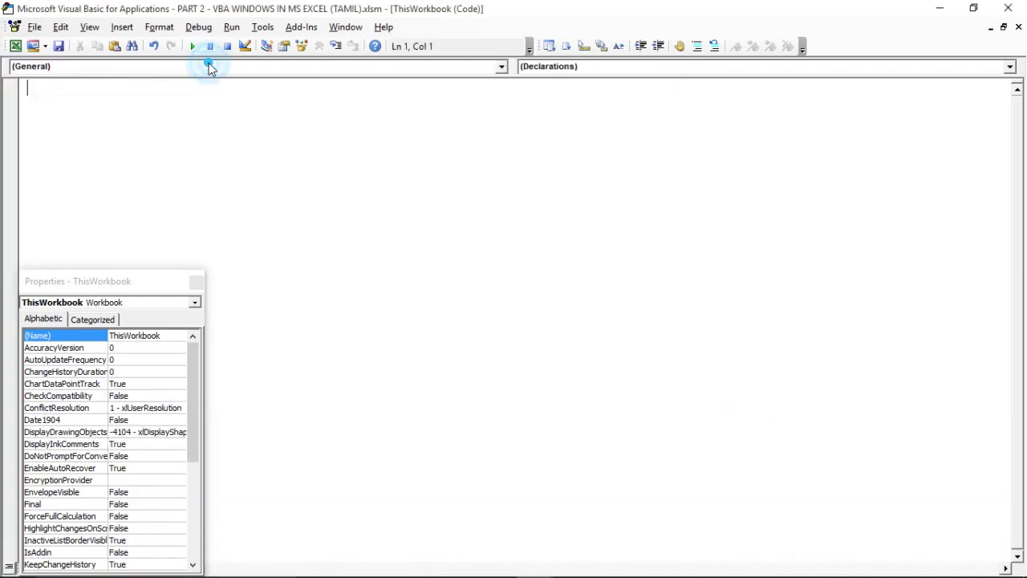
pyautogui.click(195, 281)
pyautogui.click(305, 255)
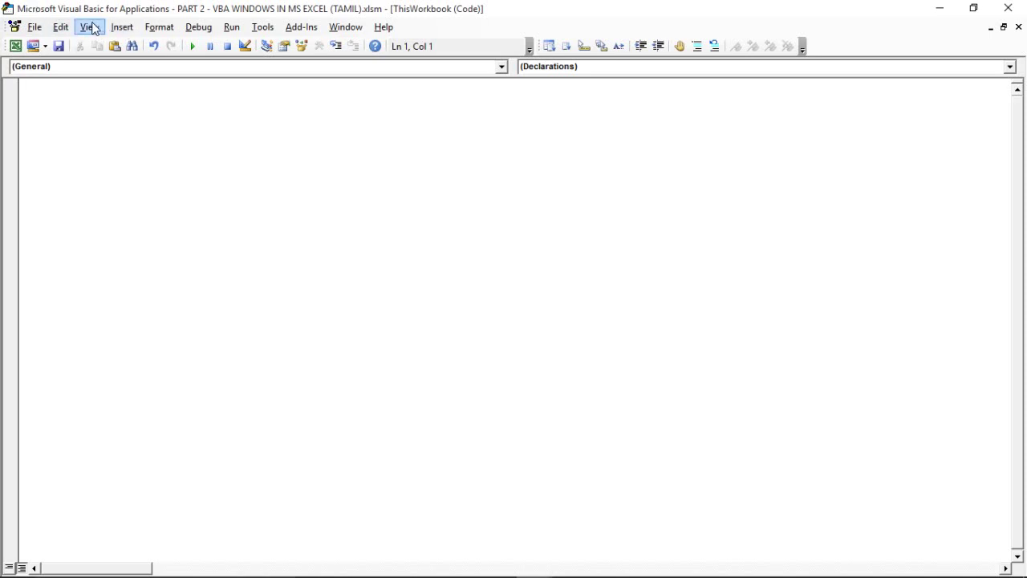
pyautogui.click(90, 28)
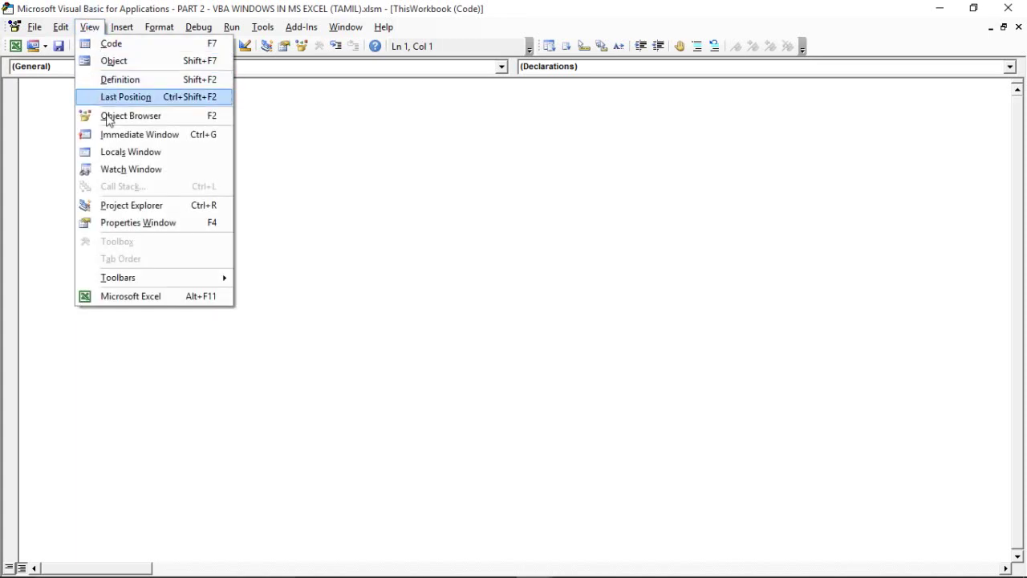
# - Reopen the Project Explorer from the View menu and widen it
pyautogui.click(113, 209)
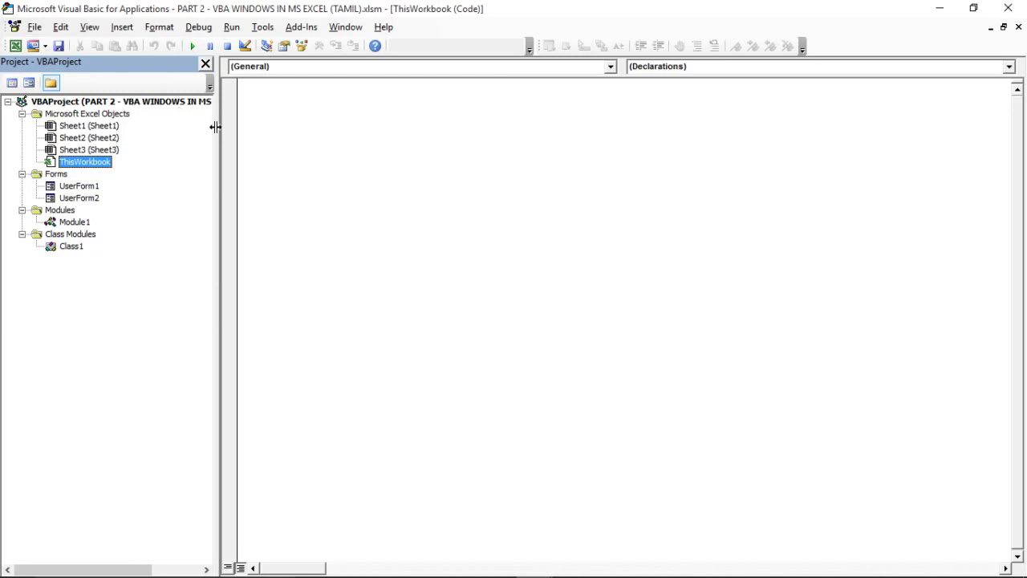
pyautogui.moveTo(215, 127); pyautogui.dragTo(245, 126)
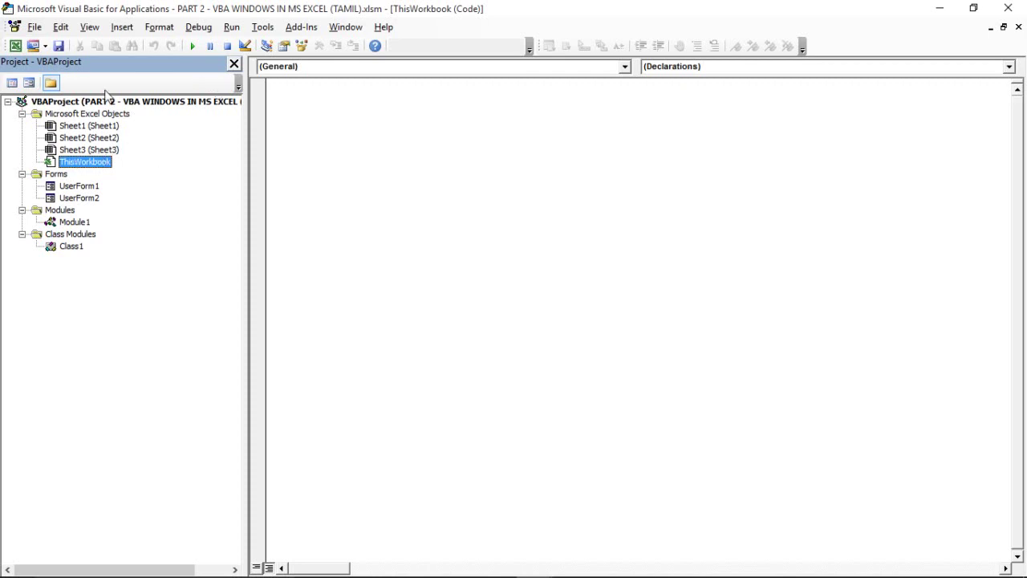
# - Reopen the Properties window, widen it, and settle it below the project tree
pyautogui.click(89, 26)
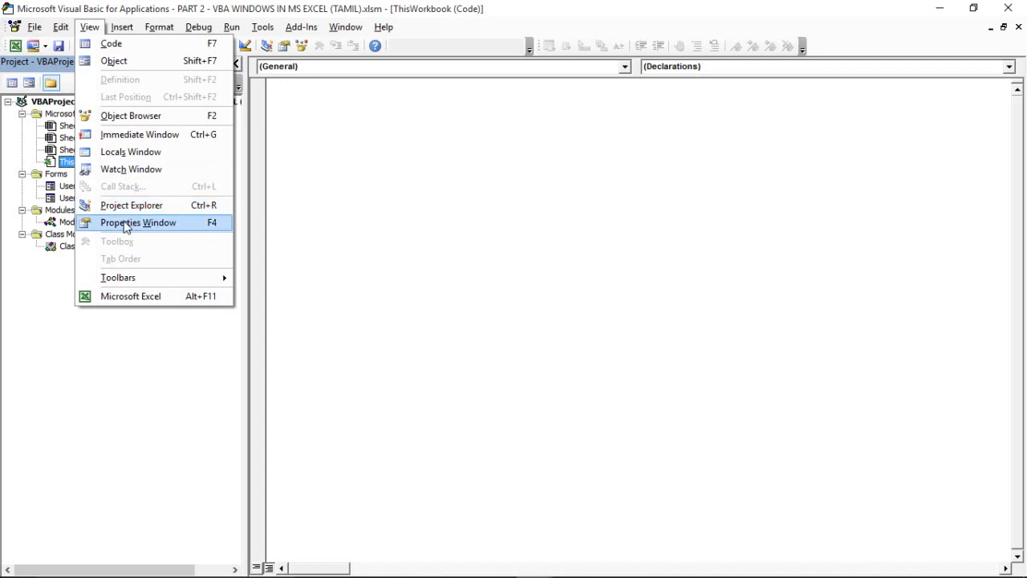
pyautogui.click(124, 226)
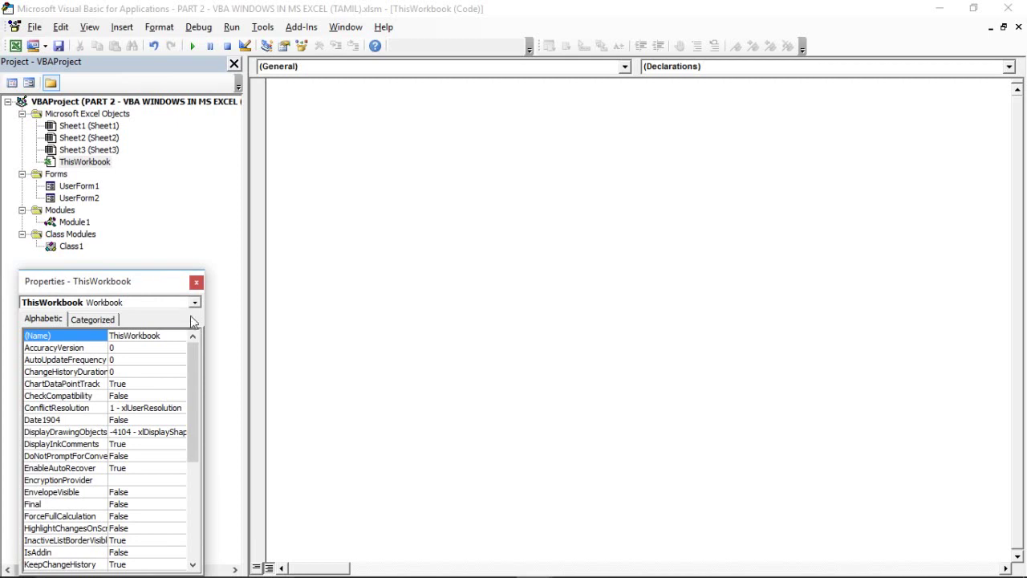
pyautogui.moveTo(206, 327); pyautogui.dragTo(250, 330)
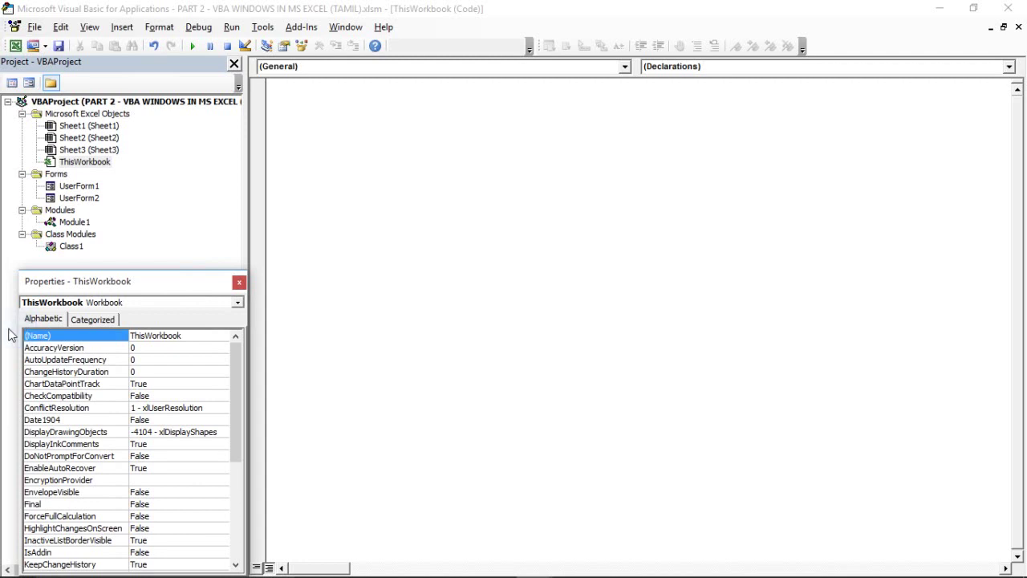
pyautogui.moveTo(136, 281)
pyautogui.mouseDown()
pyautogui.moveTo(299, 139)
pyautogui.moveTo(155, 243)
pyautogui.mouseUp()
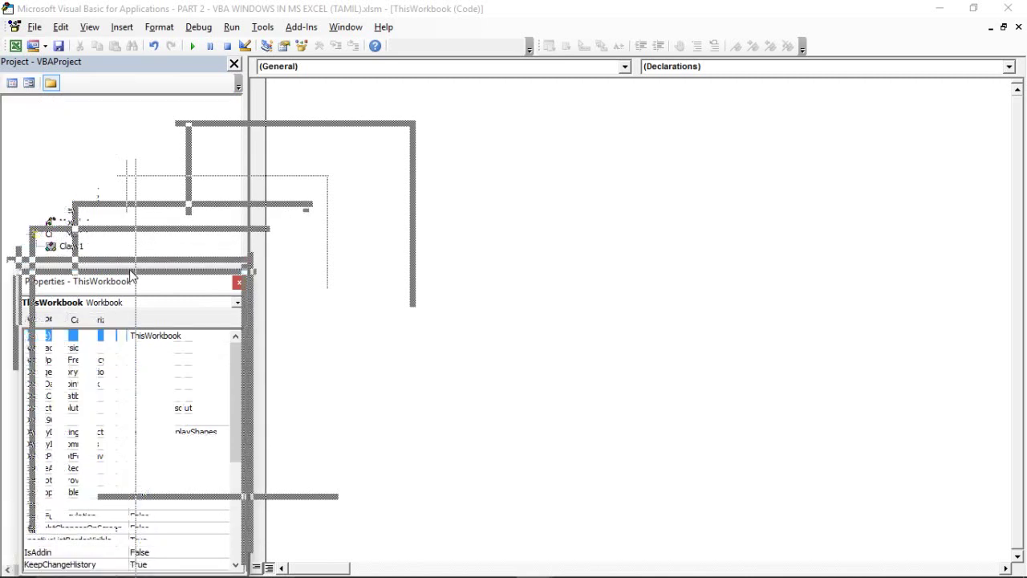
pyautogui.moveTo(155, 243); pyautogui.dragTo(133, 276)
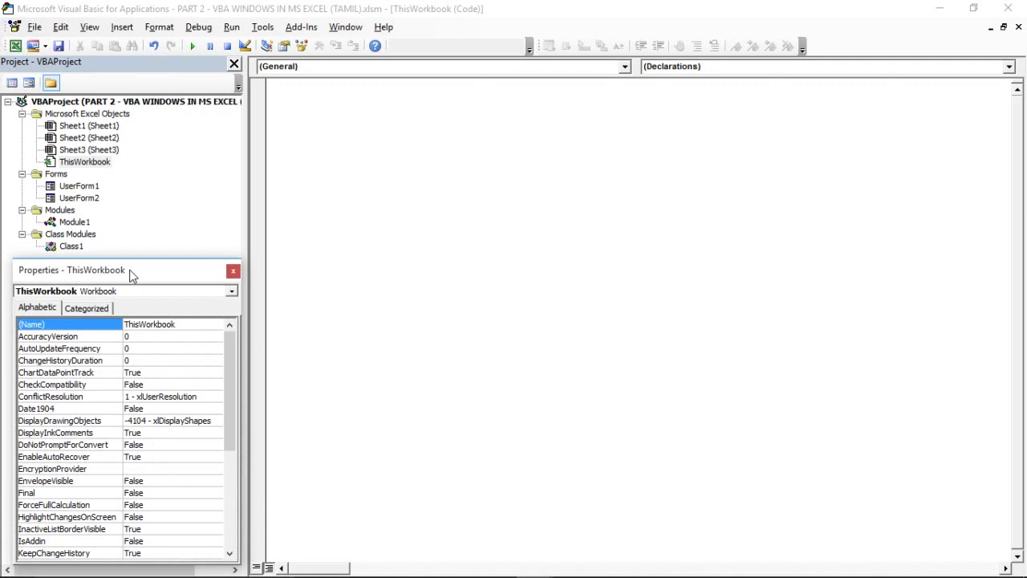
# - Write an empty Sub a() procedure in ThisWorkbook's code module
pyautogui.click(304, 160)
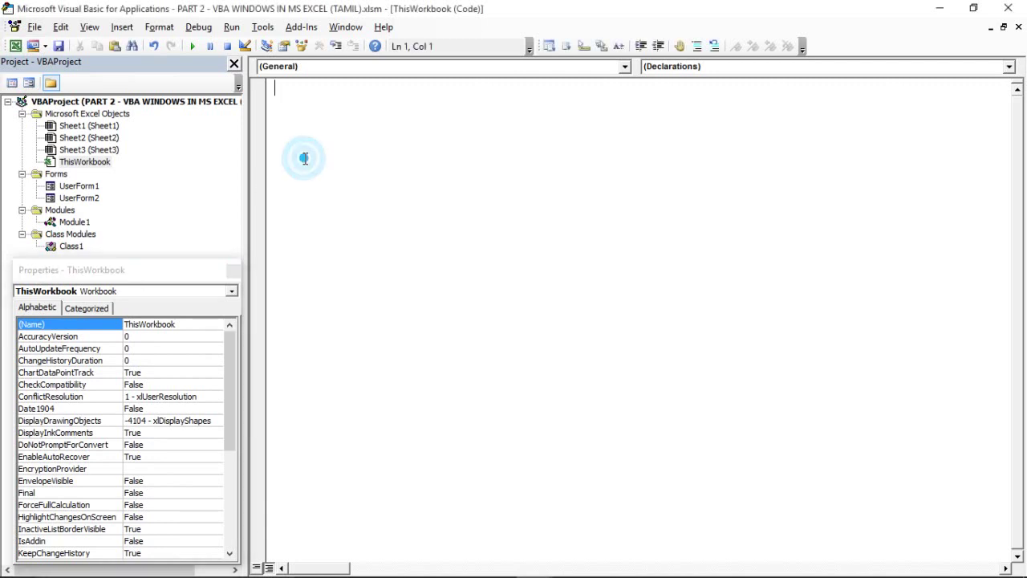
pyautogui.write('Sub')
pyautogui.write(' a')
pyautogui.press('Return')
pyautogui.press('Return')
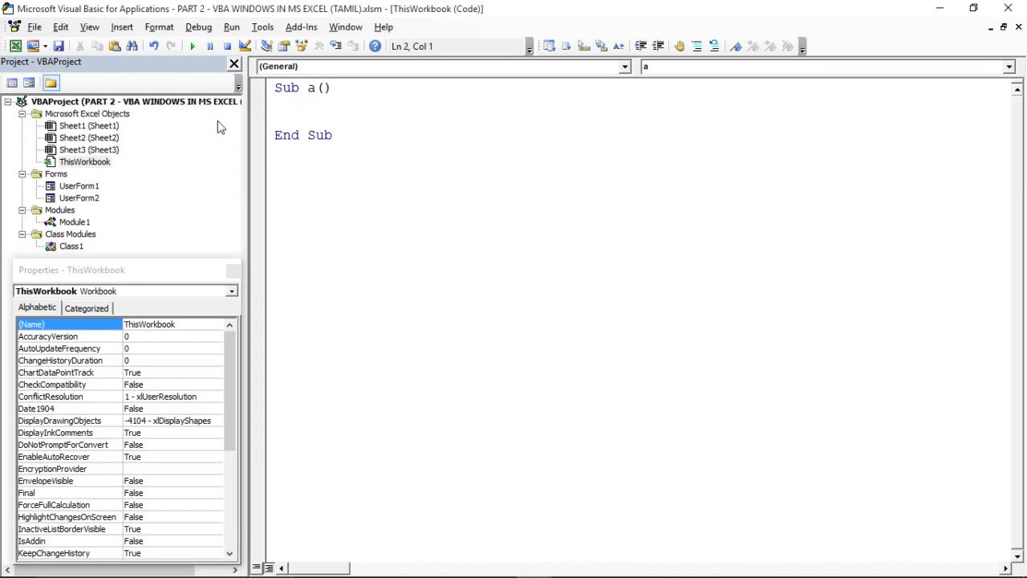
# - Select and deselect the Sub a procedure, then open the View menu's window list
pyautogui.click(91, 32)
pyautogui.click(518, 201)
pyautogui.moveTo(274, 88); pyautogui.dragTo(420, 149)
pyautogui.click(403, 145)
pyautogui.click(83, 36)
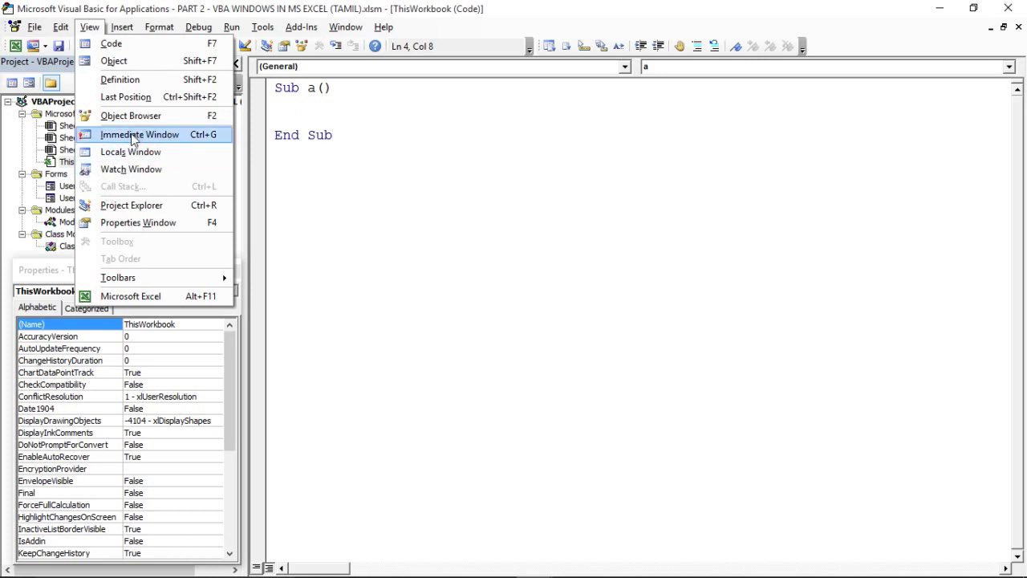
# - Open the Immediate window, resize it, and move it down beneath the Sub a() code
pyautogui.click(134, 136)
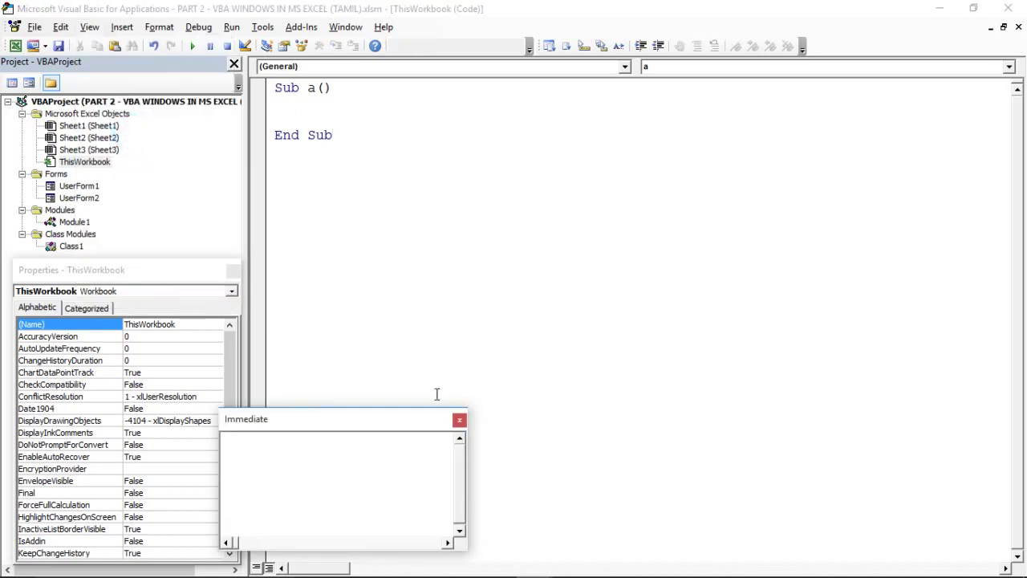
pyautogui.moveTo(382, 420); pyautogui.dragTo(442, 371)
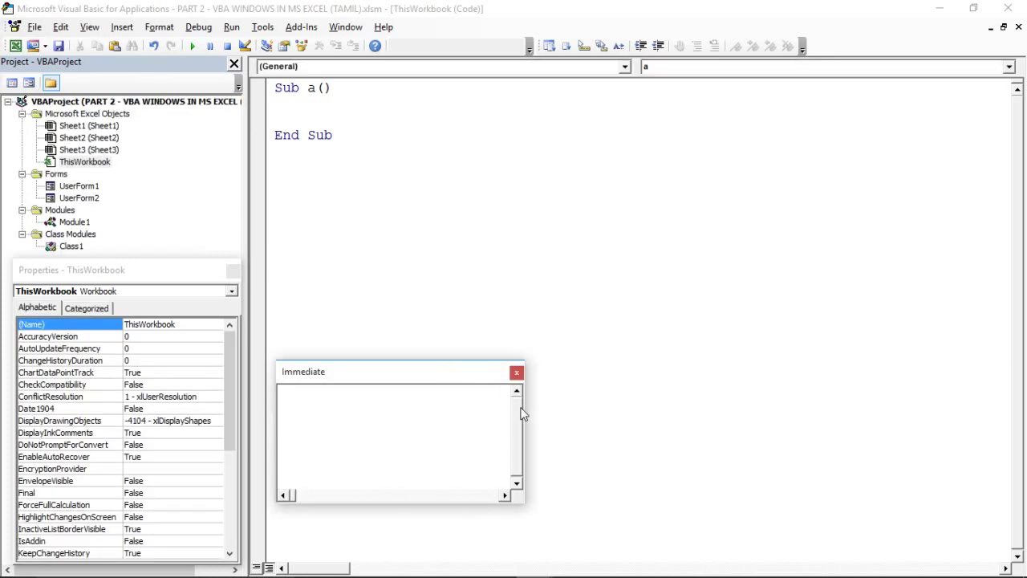
pyautogui.moveTo(525, 410)
pyautogui.mouseDown()
pyautogui.moveTo(774, 391)
pyautogui.moveTo(683, 390)
pyautogui.mouseUp()
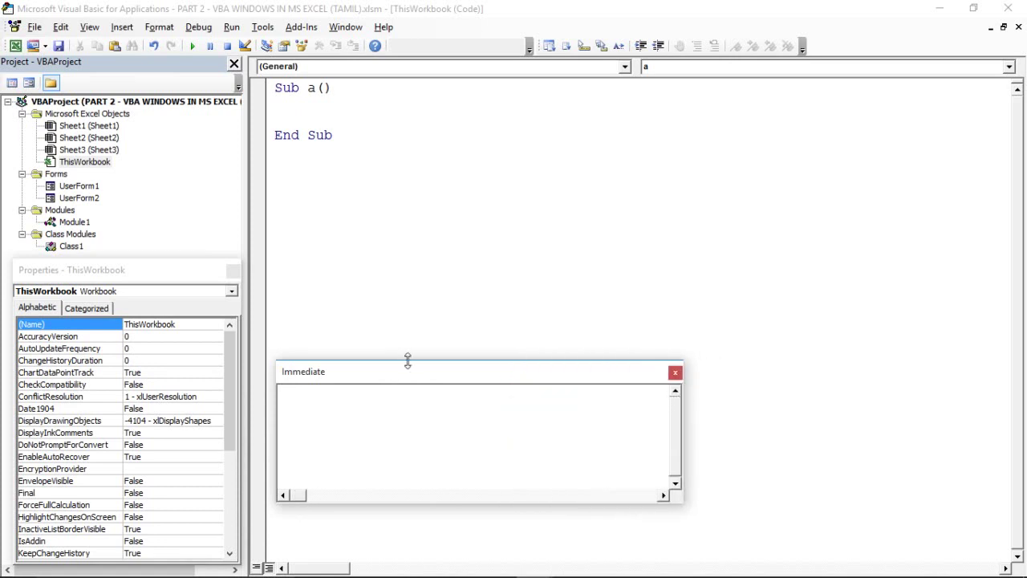
pyautogui.moveTo(401, 371); pyautogui.dragTo(400, 289)
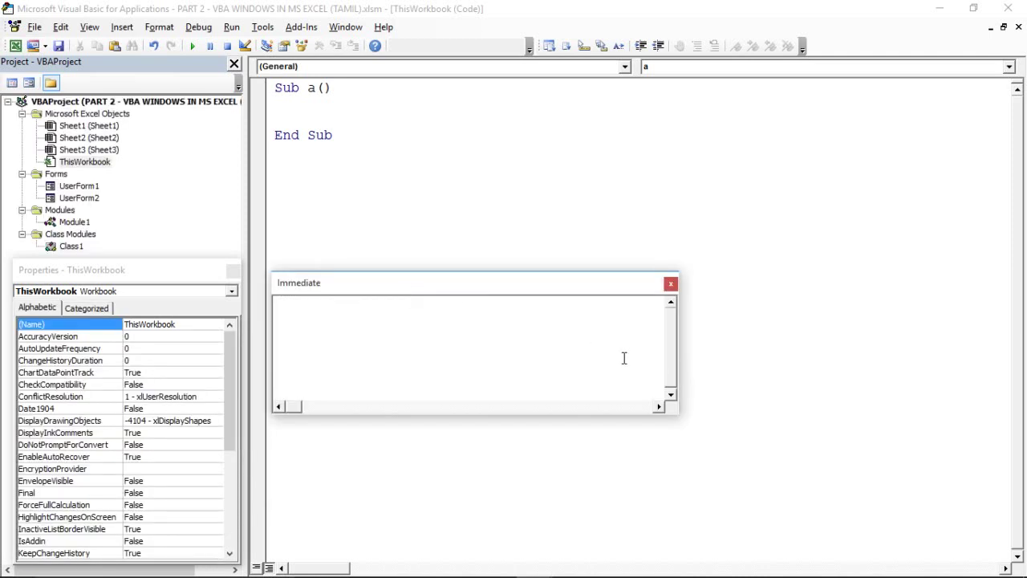
pyautogui.moveTo(679, 347); pyautogui.dragTo(1019, 382)
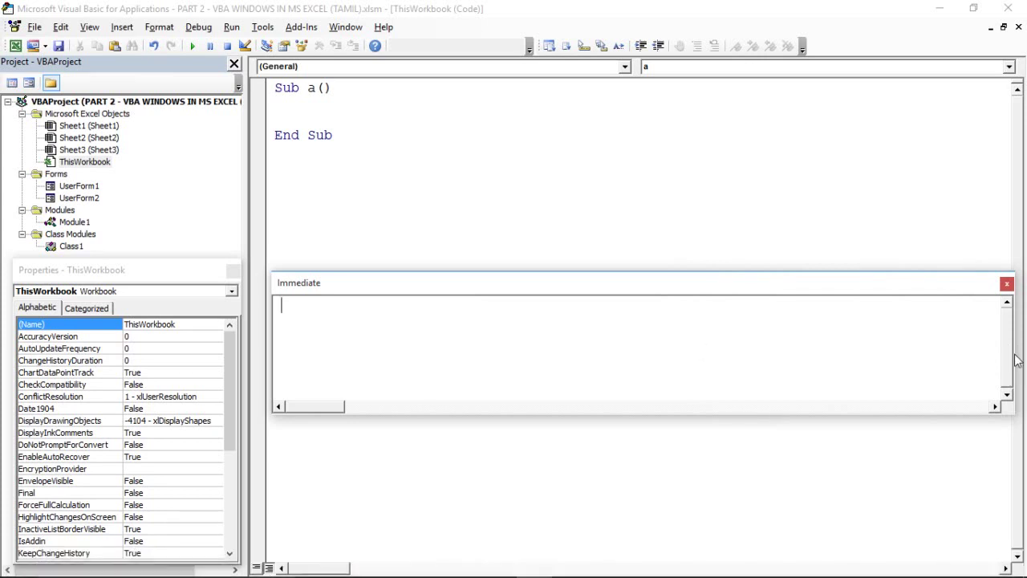
pyautogui.moveTo(944, 291)
pyautogui.mouseDown()
pyautogui.moveTo(933, 297)
pyautogui.moveTo(947, 300)
pyautogui.mouseUp()
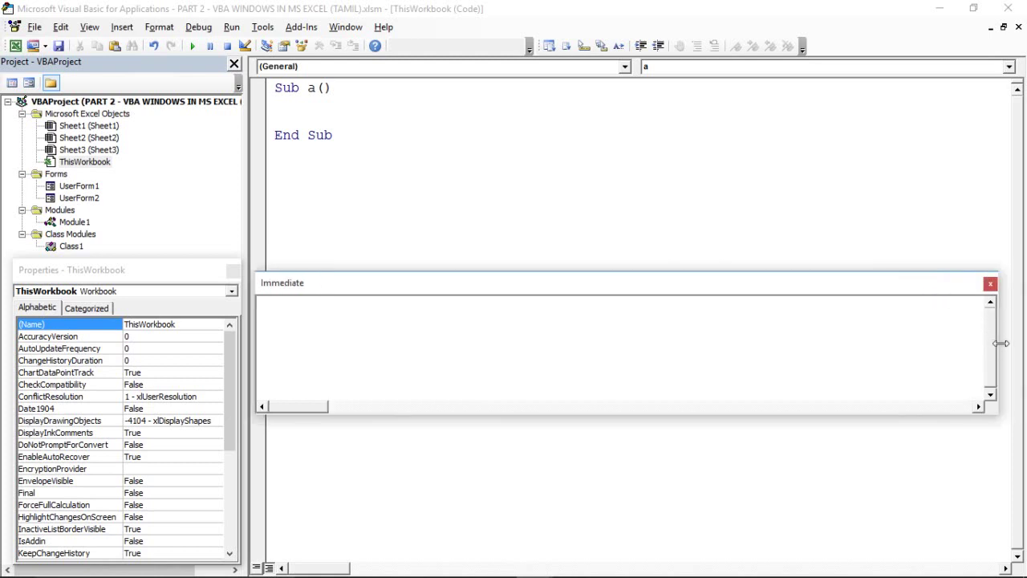
pyautogui.moveTo(1000, 342); pyautogui.dragTo(535, 345)
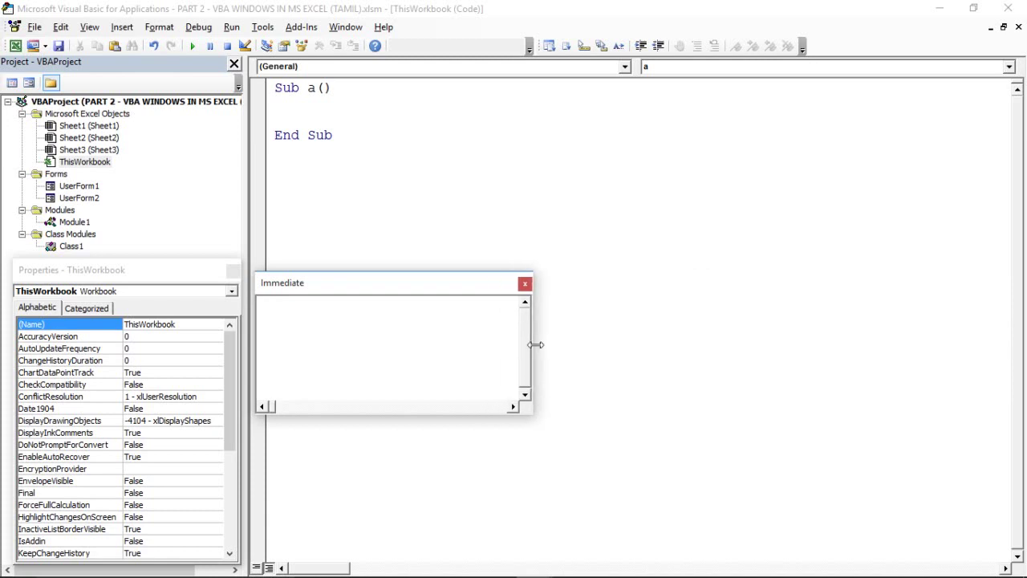
pyautogui.moveTo(360, 282)
pyautogui.mouseDown()
pyautogui.moveTo(392, 296)
pyautogui.moveTo(362, 424)
pyautogui.mouseUp()
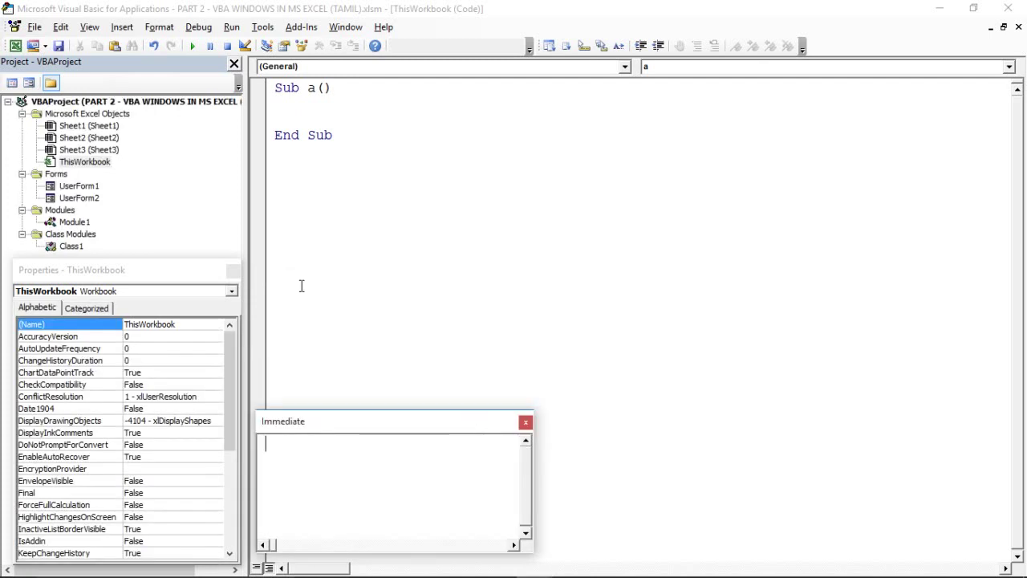
pyautogui.click(90, 27)
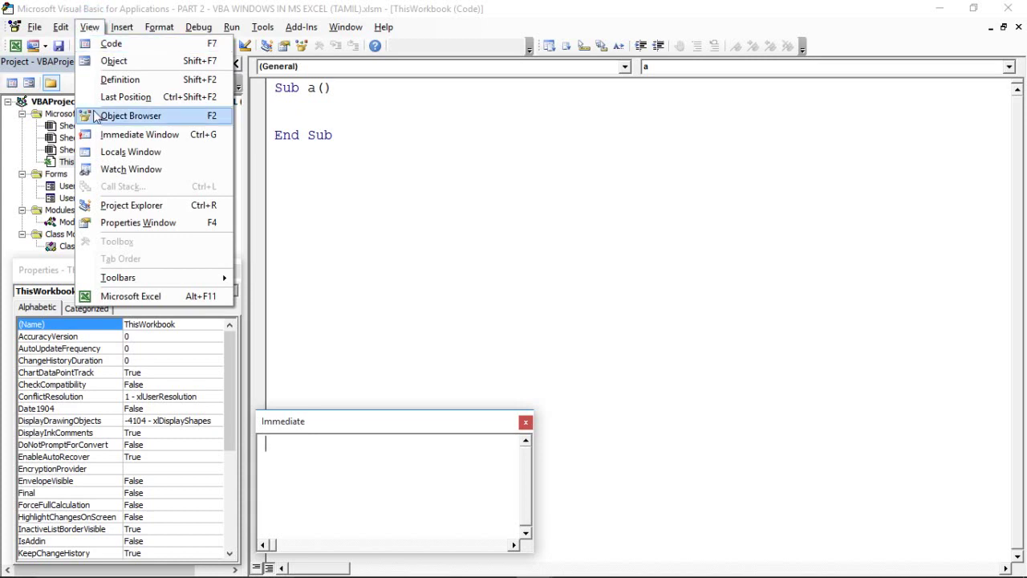
# - Open the Watches window and move it to the right of the Immediate window
pyautogui.click(121, 175)
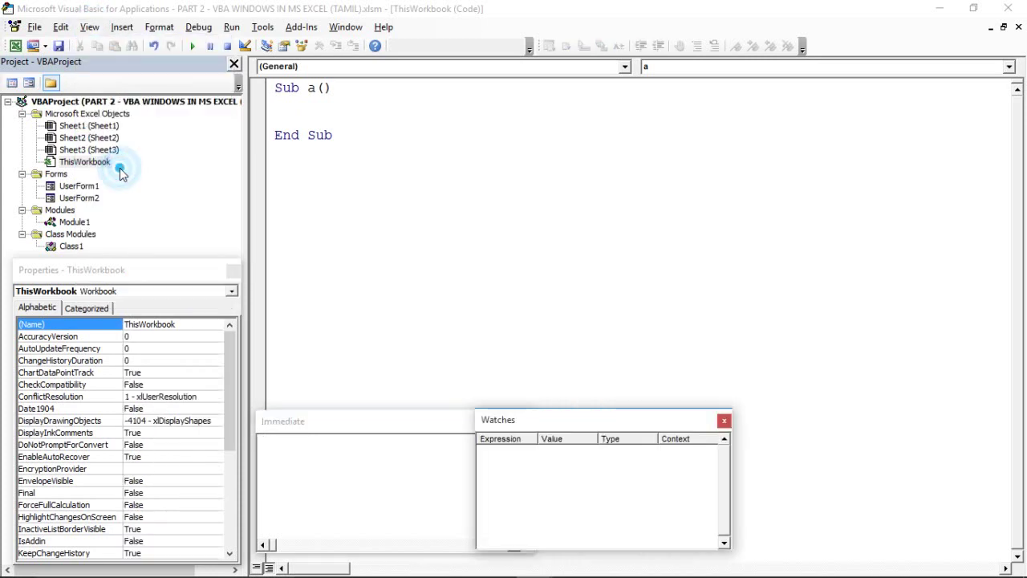
pyautogui.moveTo(576, 422)
pyautogui.mouseDown()
pyautogui.moveTo(665, 422)
pyautogui.moveTo(631, 424)
pyautogui.mouseUp()
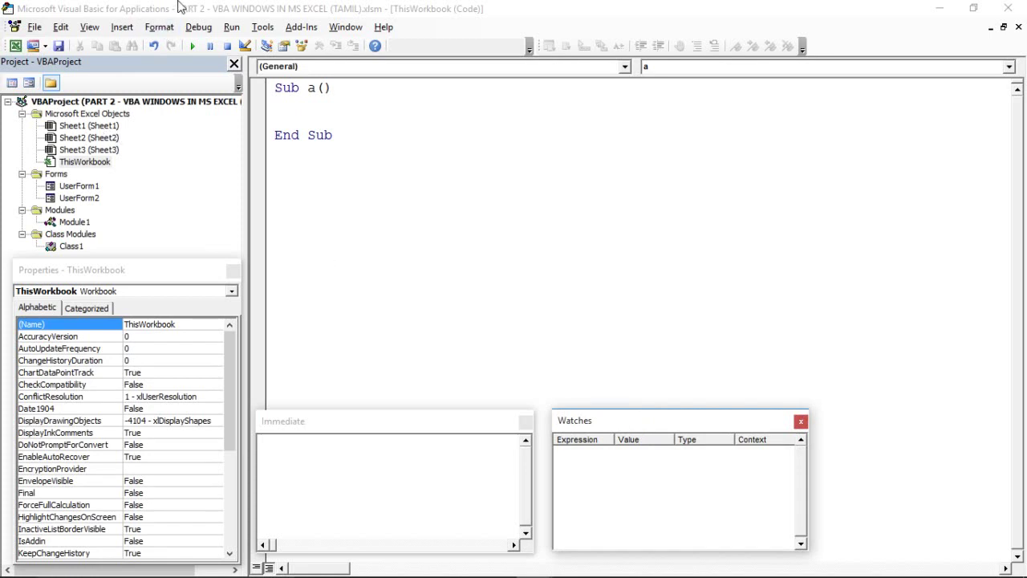
pyautogui.click(87, 28)
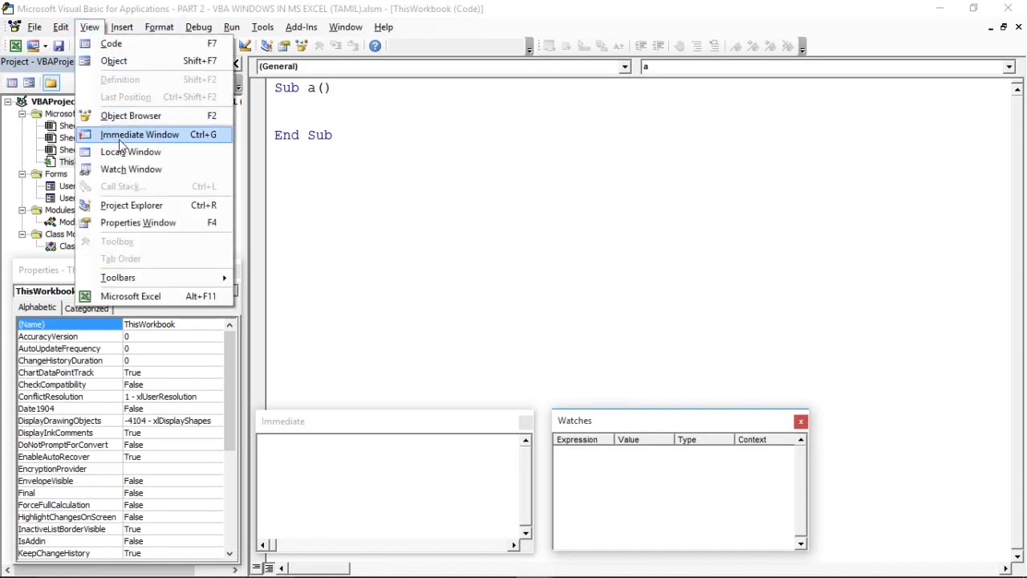
# - Open the Locals window, narrow Watches, and dock Locals at the bottom right beside Watches
pyautogui.click(119, 153)
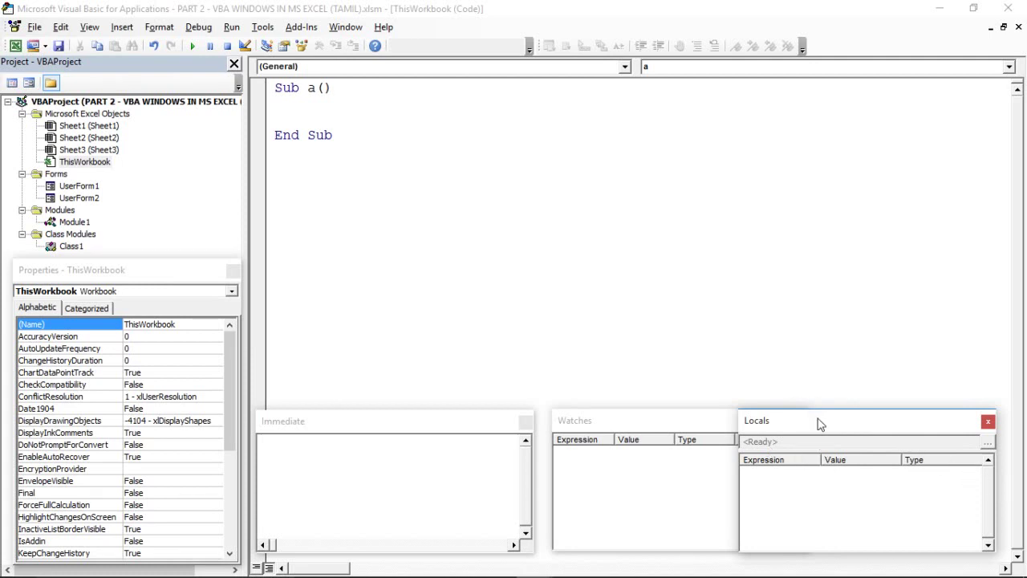
pyautogui.moveTo(818, 422)
pyautogui.mouseDown()
pyautogui.moveTo(867, 421)
pyautogui.moveTo(658, 294)
pyautogui.mouseUp()
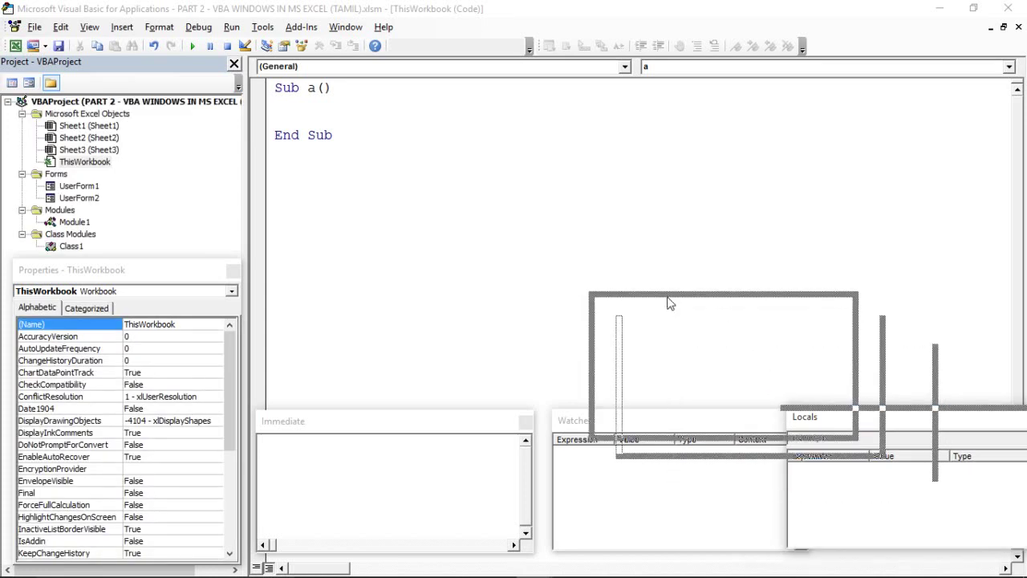
pyautogui.moveTo(658, 293); pyautogui.dragTo(630, 270)
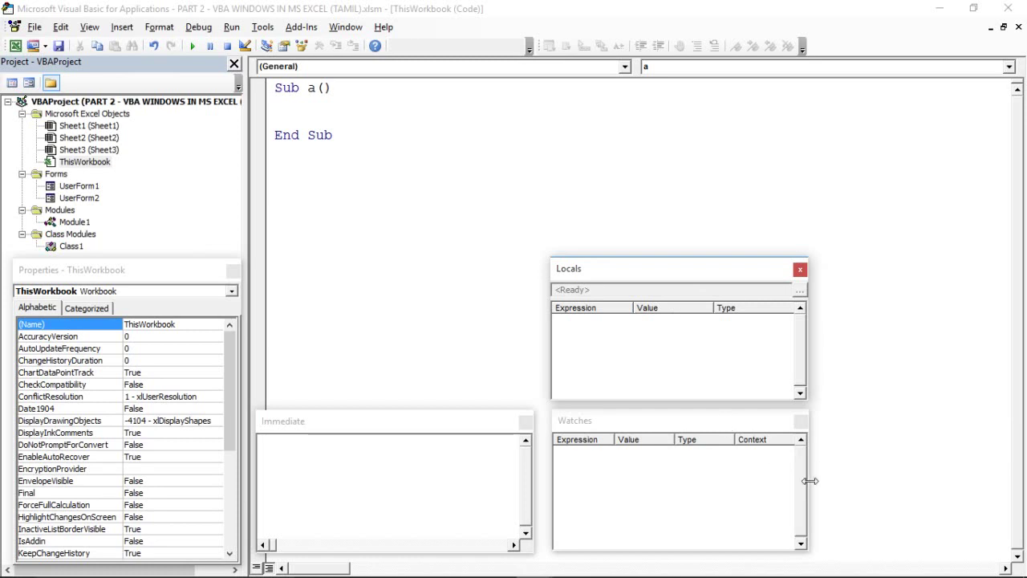
pyautogui.moveTo(810, 482); pyautogui.dragTo(783, 481)
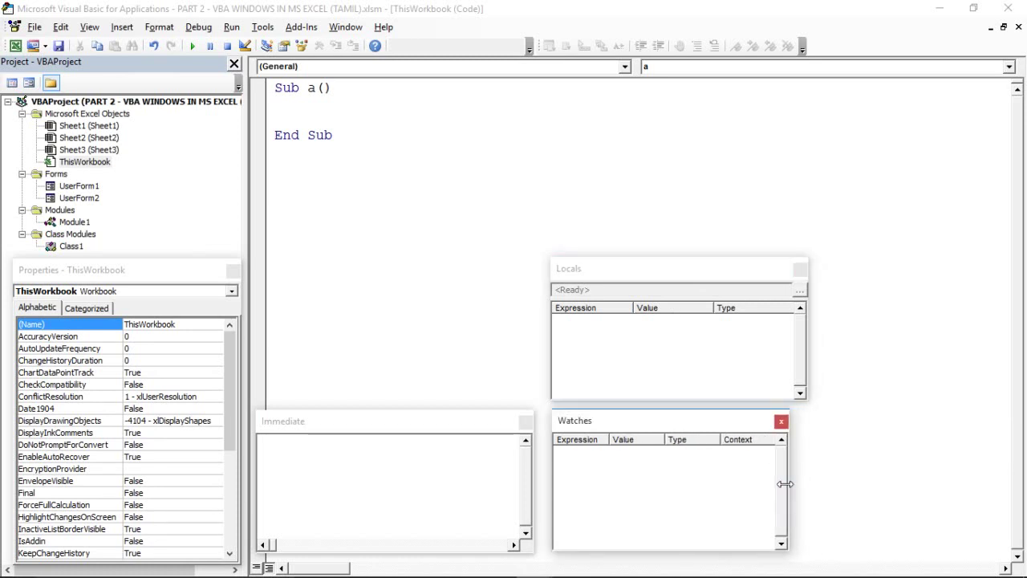
pyautogui.moveTo(653, 279); pyautogui.dragTo(905, 420)
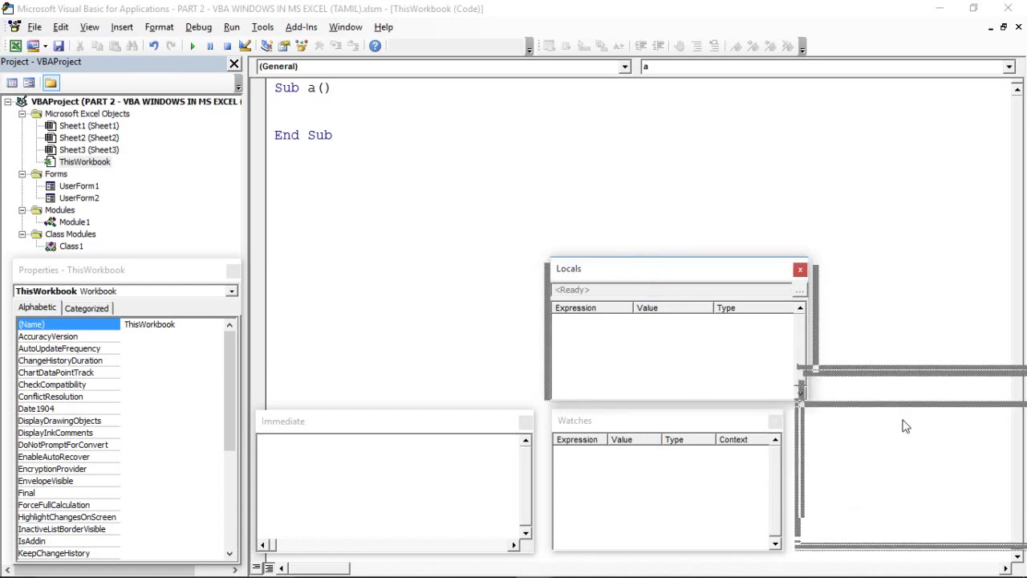
pyautogui.moveTo(905, 420); pyautogui.dragTo(886, 429)
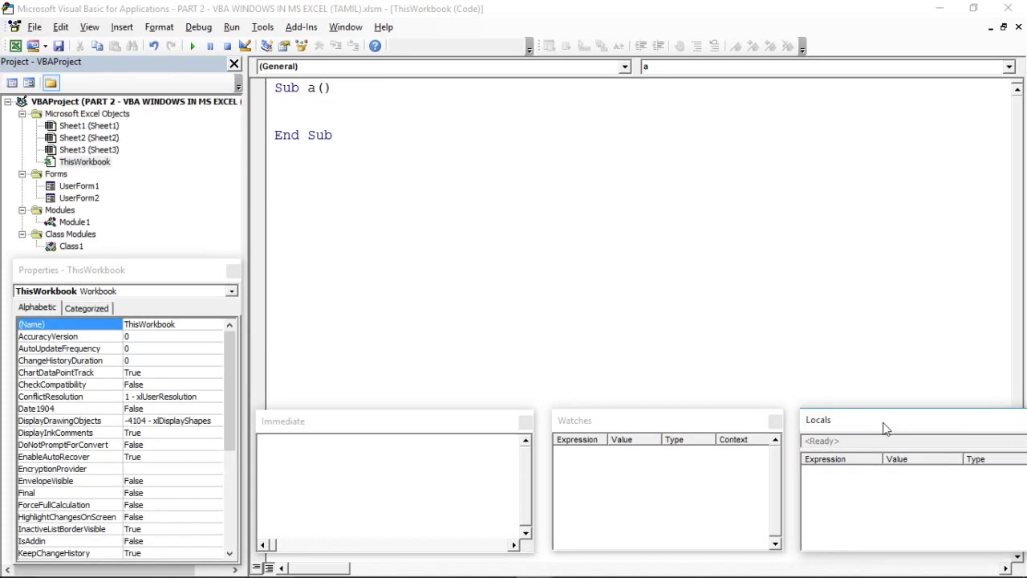
pyautogui.click(91, 29)
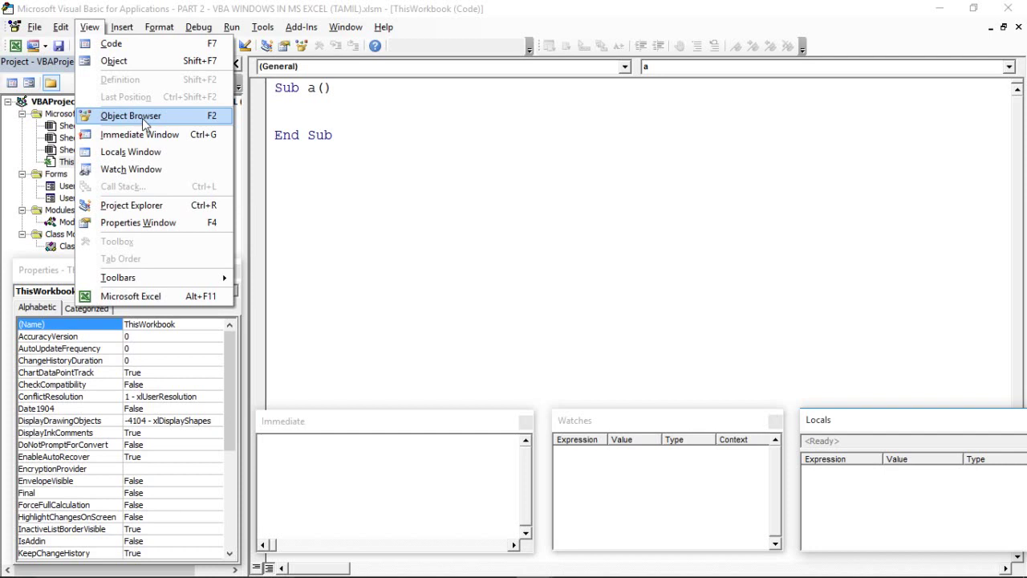
# - Open the Object Browser in the main editing area
pyautogui.click(131, 115)
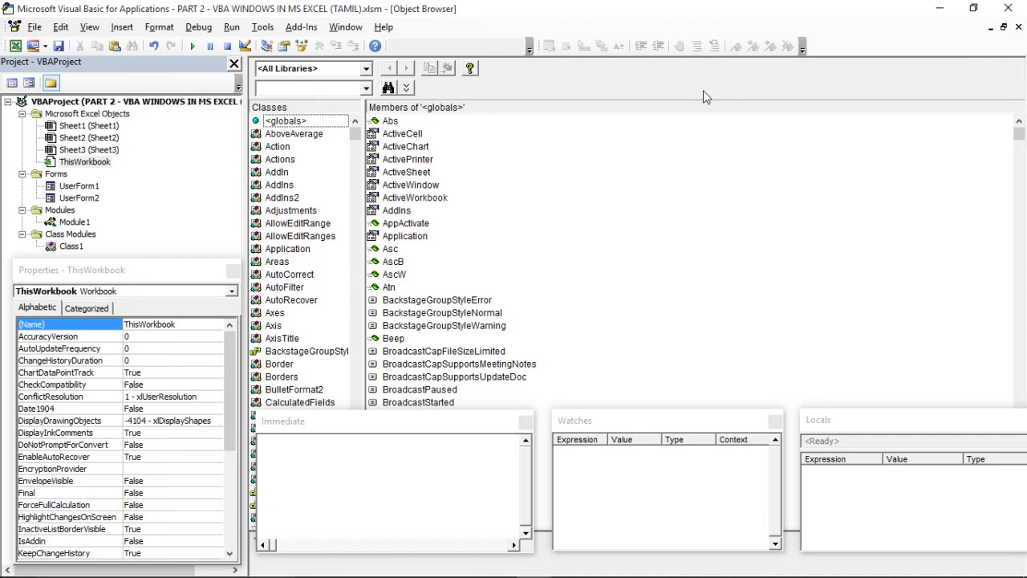
pyautogui.click(90, 28)
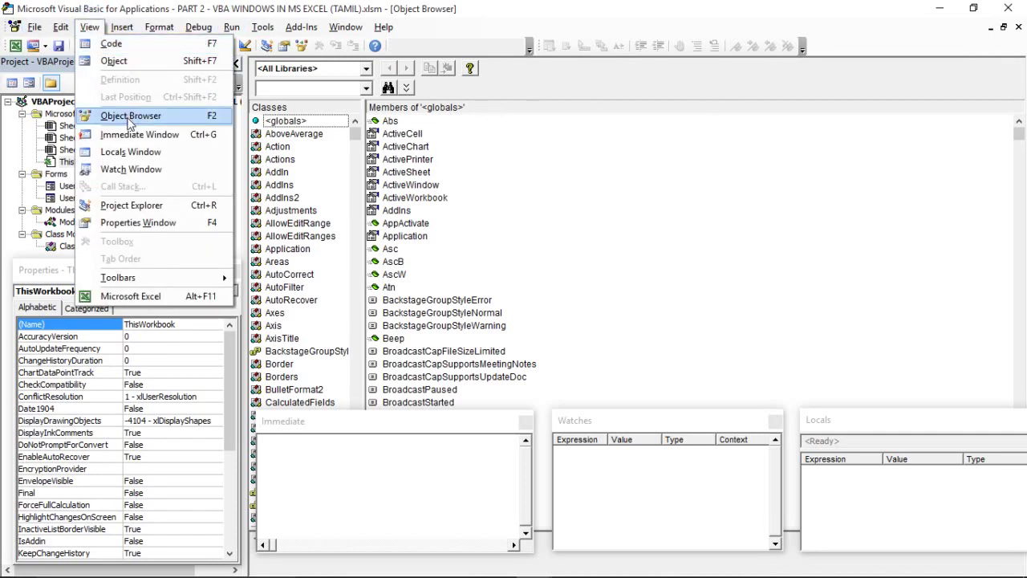
pyautogui.click(129, 118)
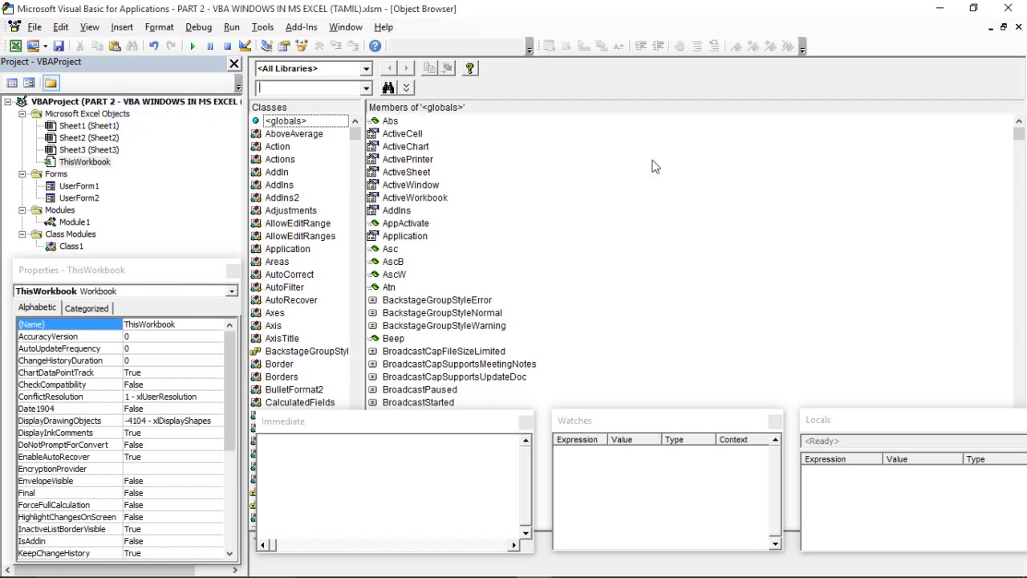
# - Select the Beep member in the Object Browser, then ThisWorkbook in the Project Explorer
pyautogui.click(656, 344)
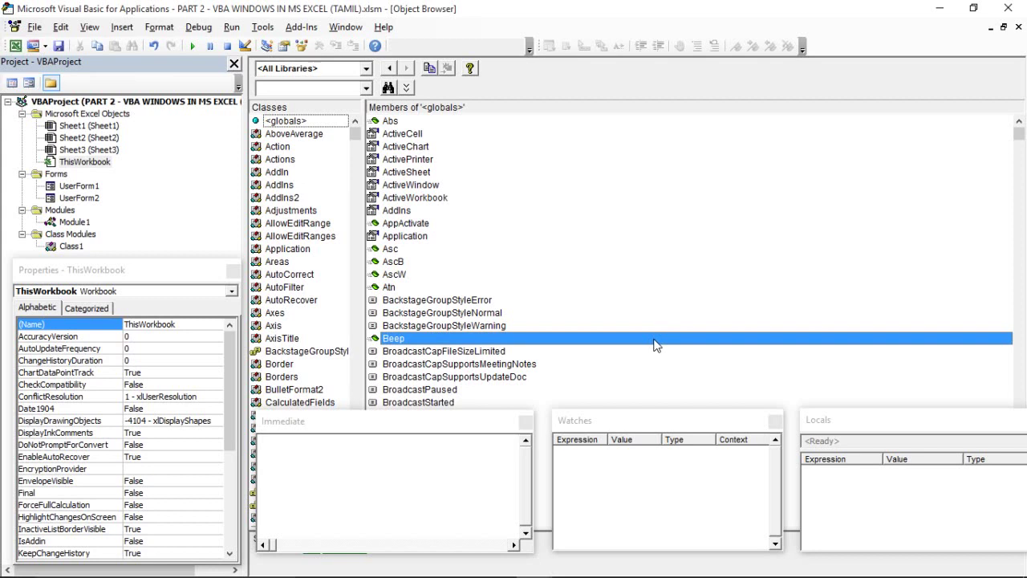
pyautogui.click(223, 194)
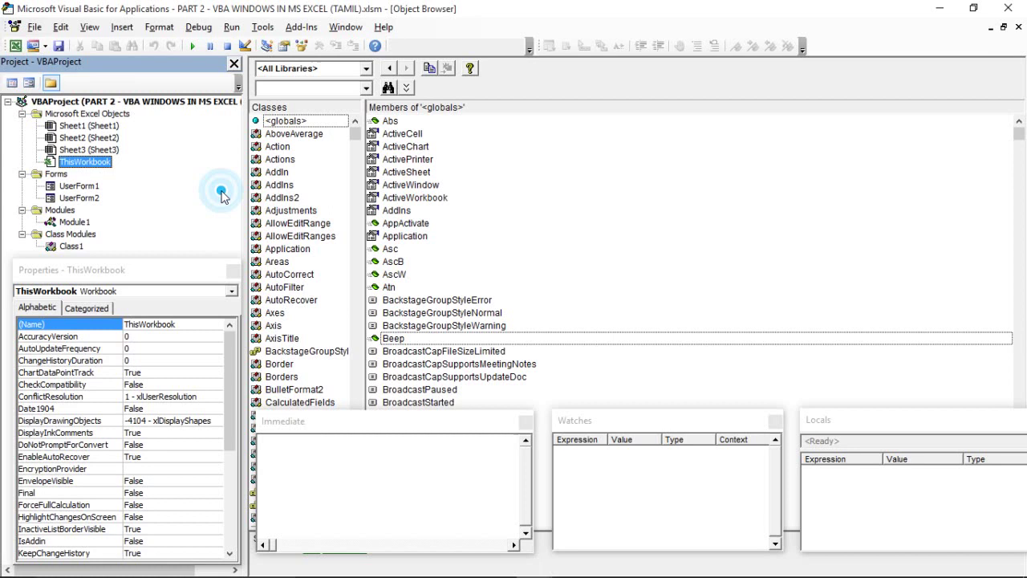
pyautogui.click(180, 171)
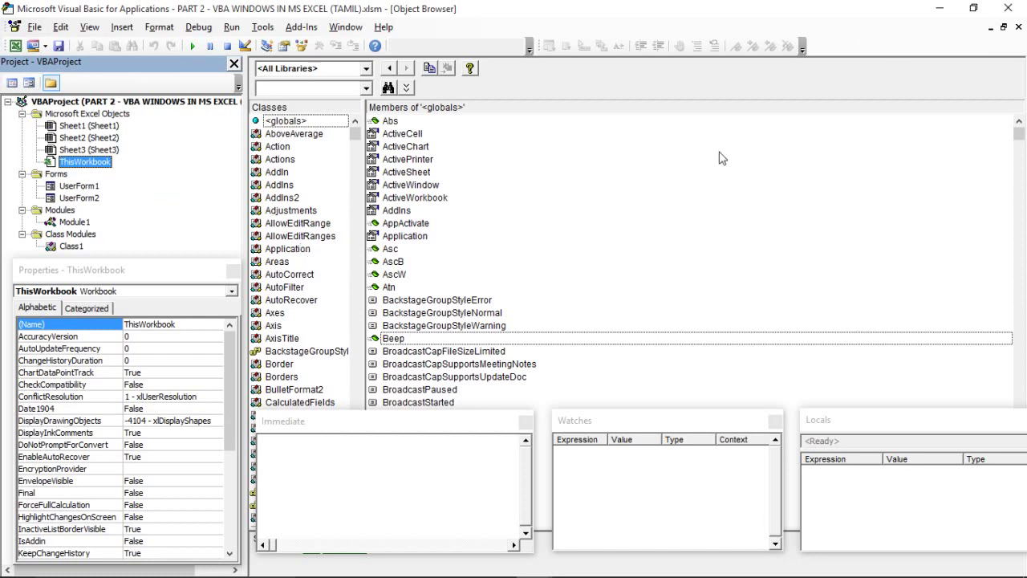
pyautogui.click(163, 146)
pyautogui.moveTo(505, 573)
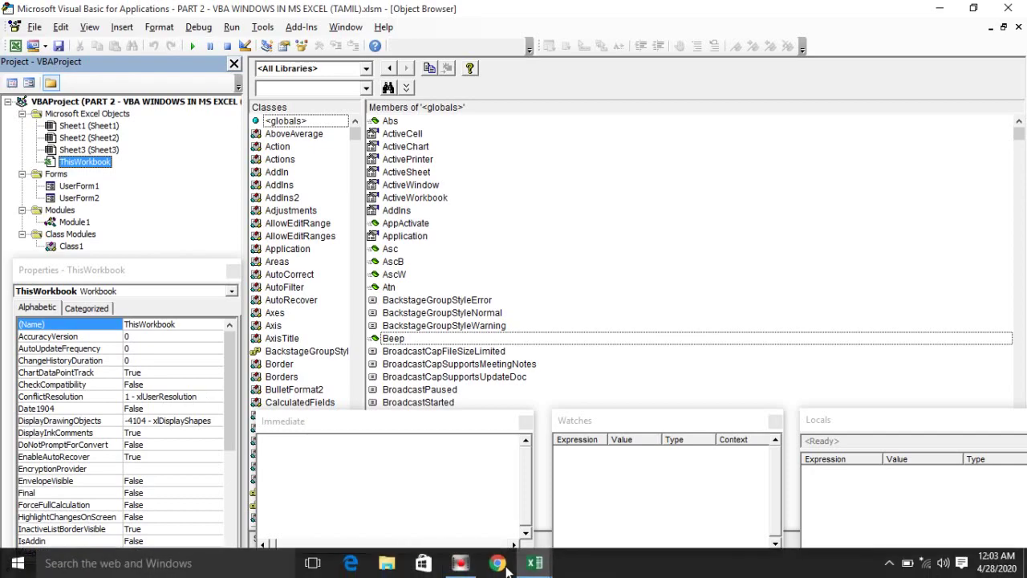